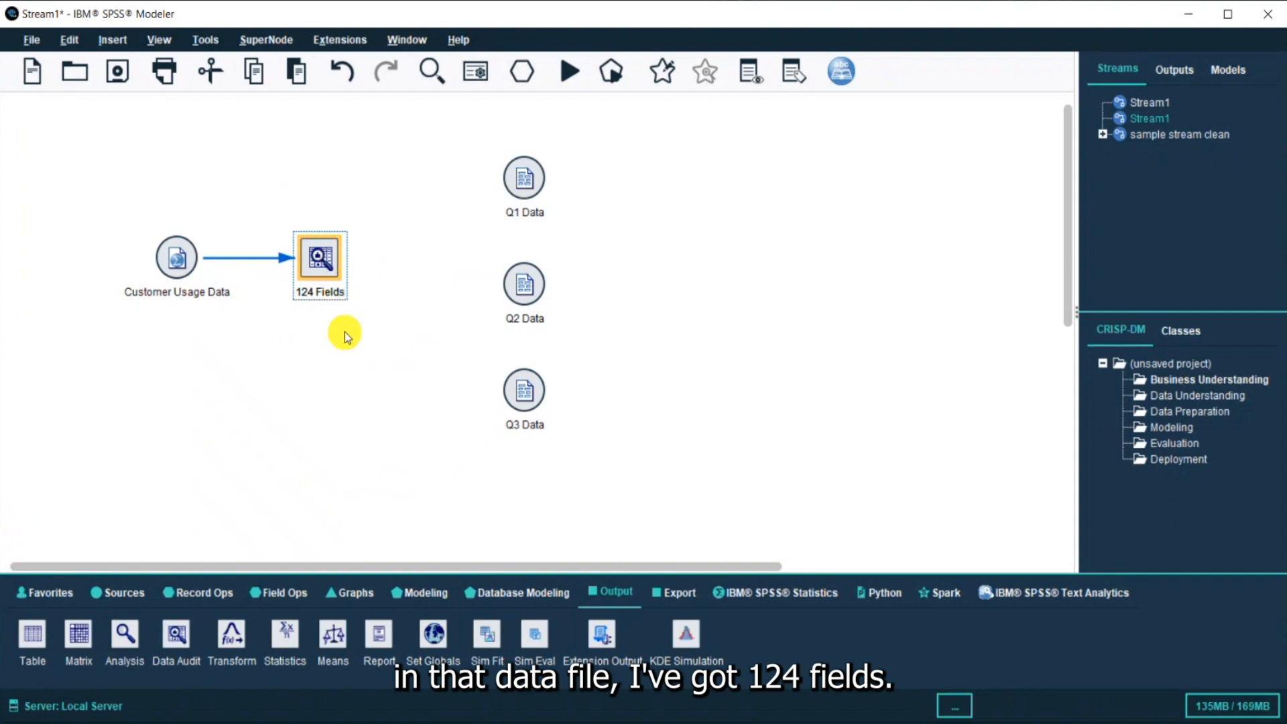
# Open the 124 Fields data audit node and review its Quality, Output, Annotations and Settings tabs
pyautogui.doubleClick(322, 256)
pyautogui.moveTo(363, 250); pyautogui.dragTo(377, 151)
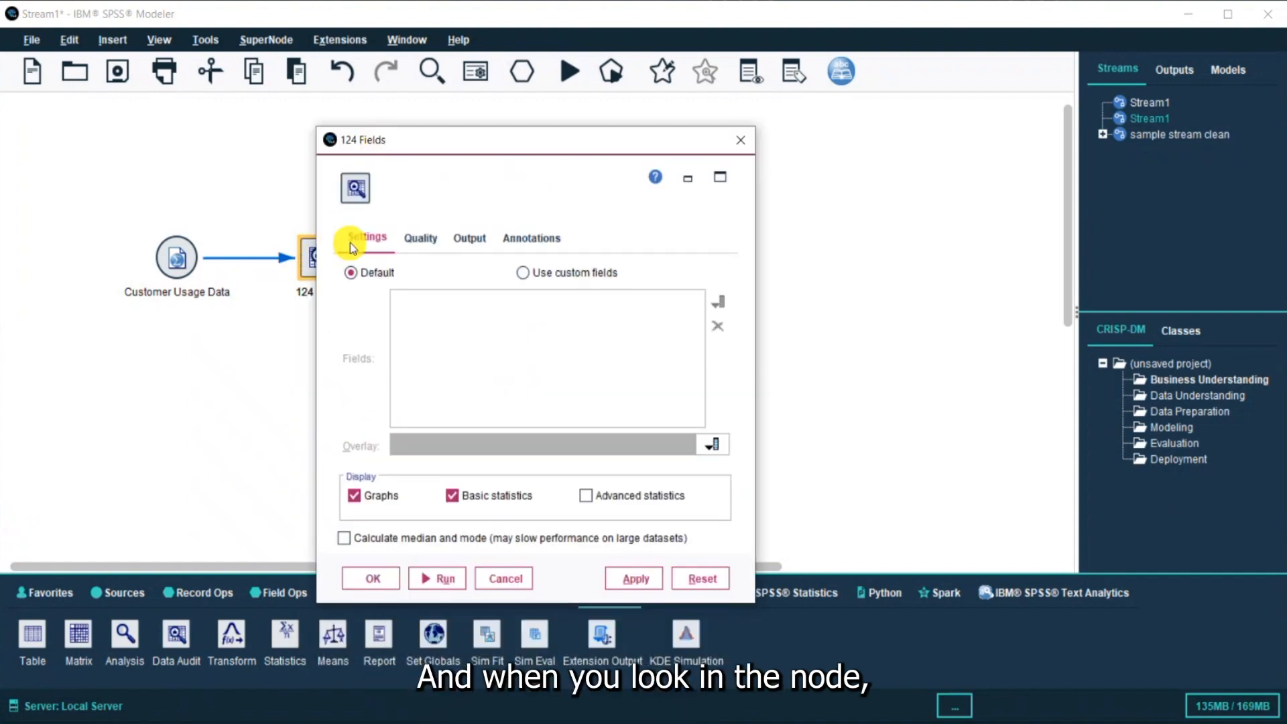
pyautogui.click(429, 240)
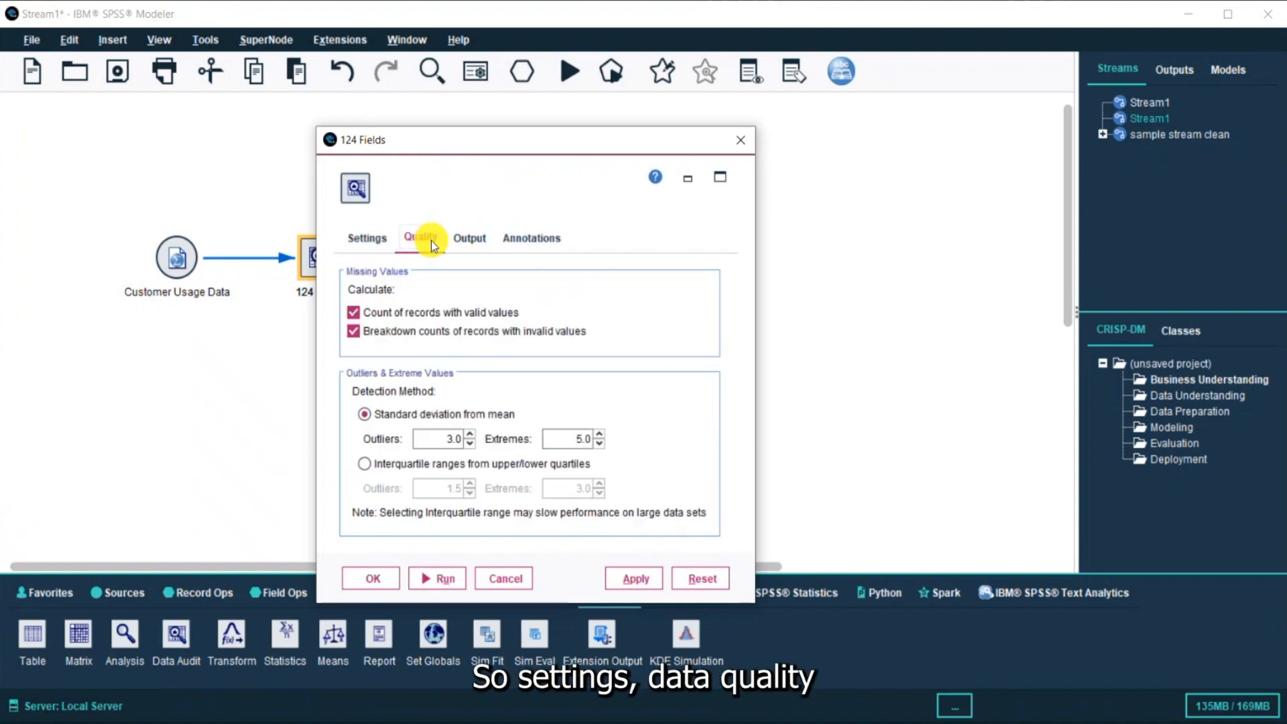
pyautogui.click(483, 247)
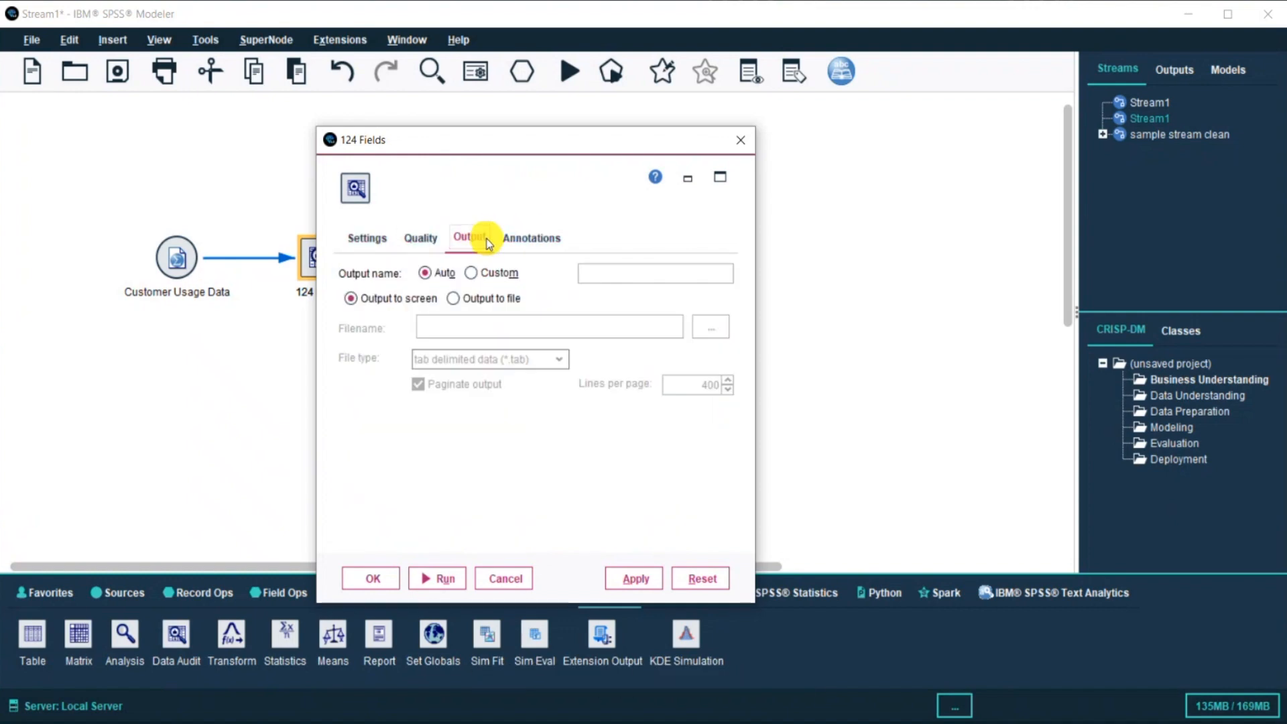
pyautogui.click(532, 239)
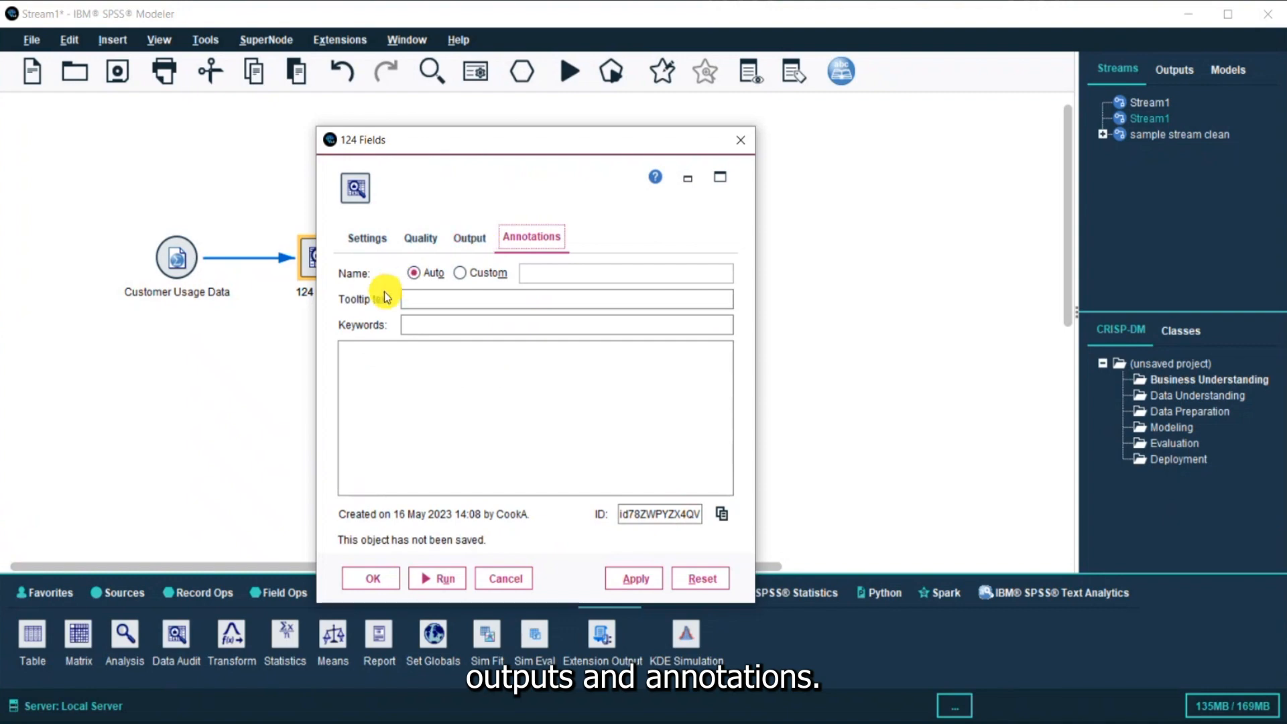
pyautogui.click(356, 240)
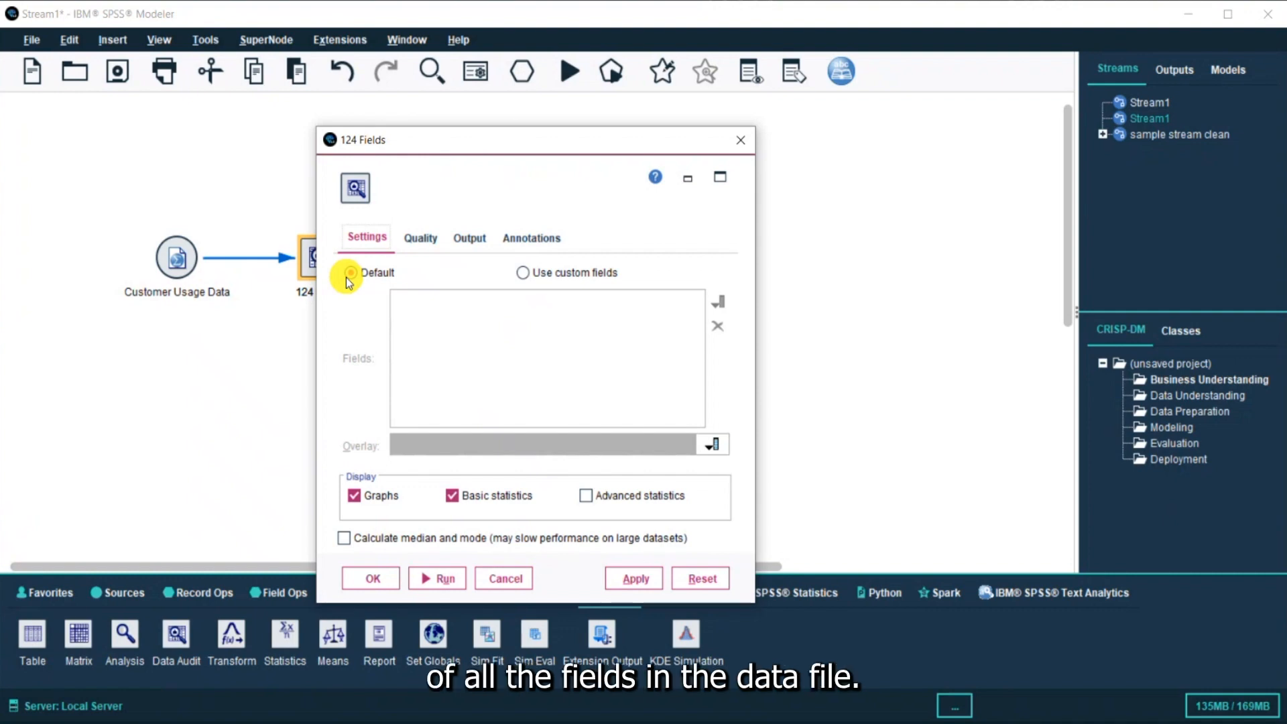
pyautogui.click(524, 272)
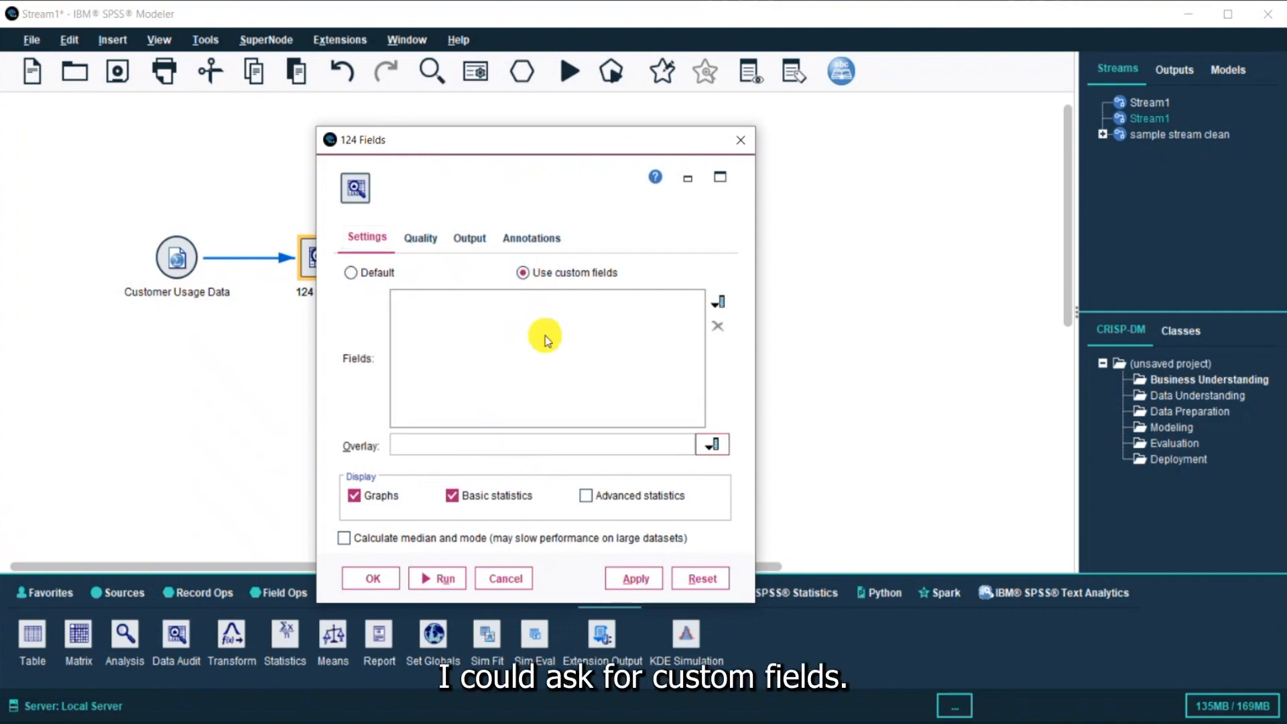
pyautogui.click(721, 303)
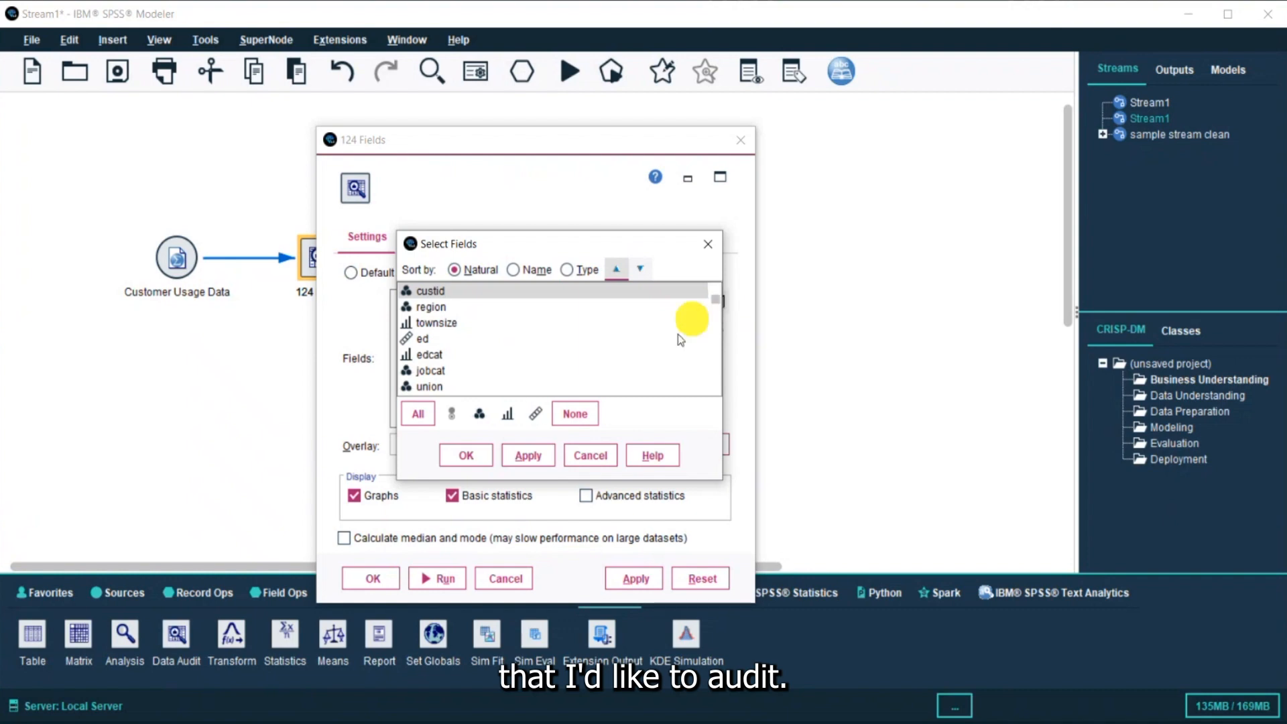
pyautogui.click(590, 456)
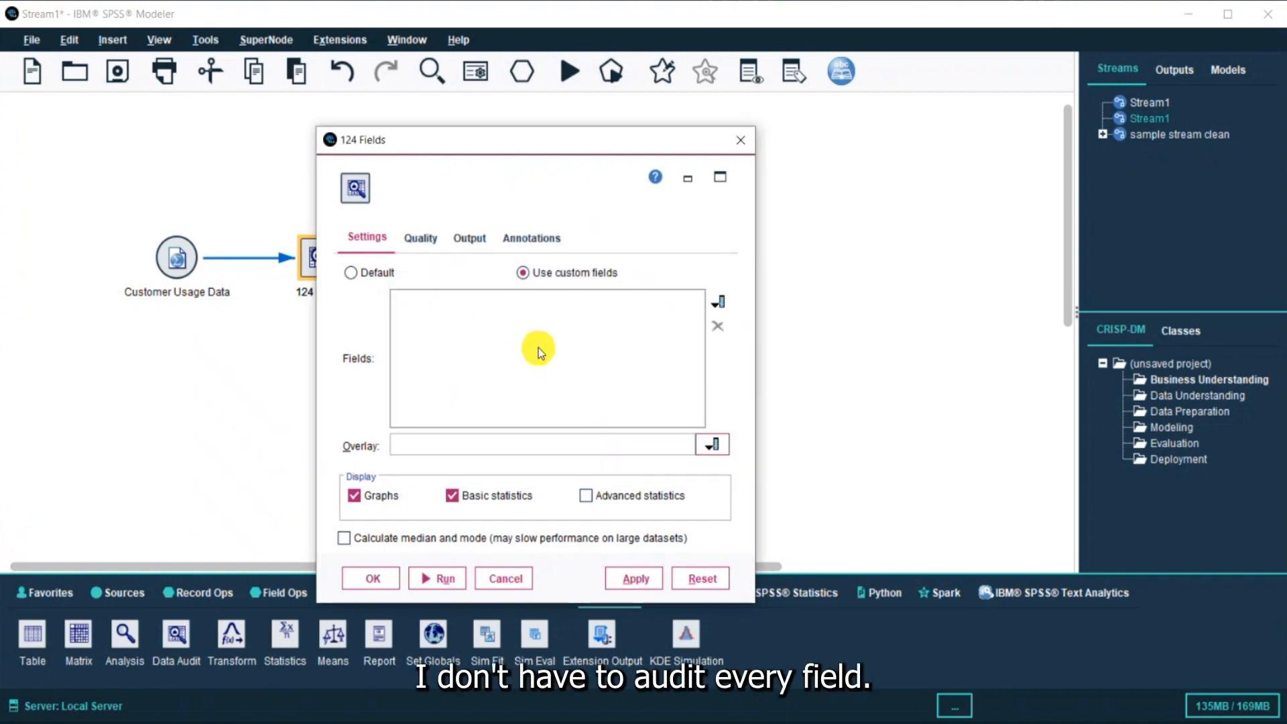
pyautogui.click(351, 274)
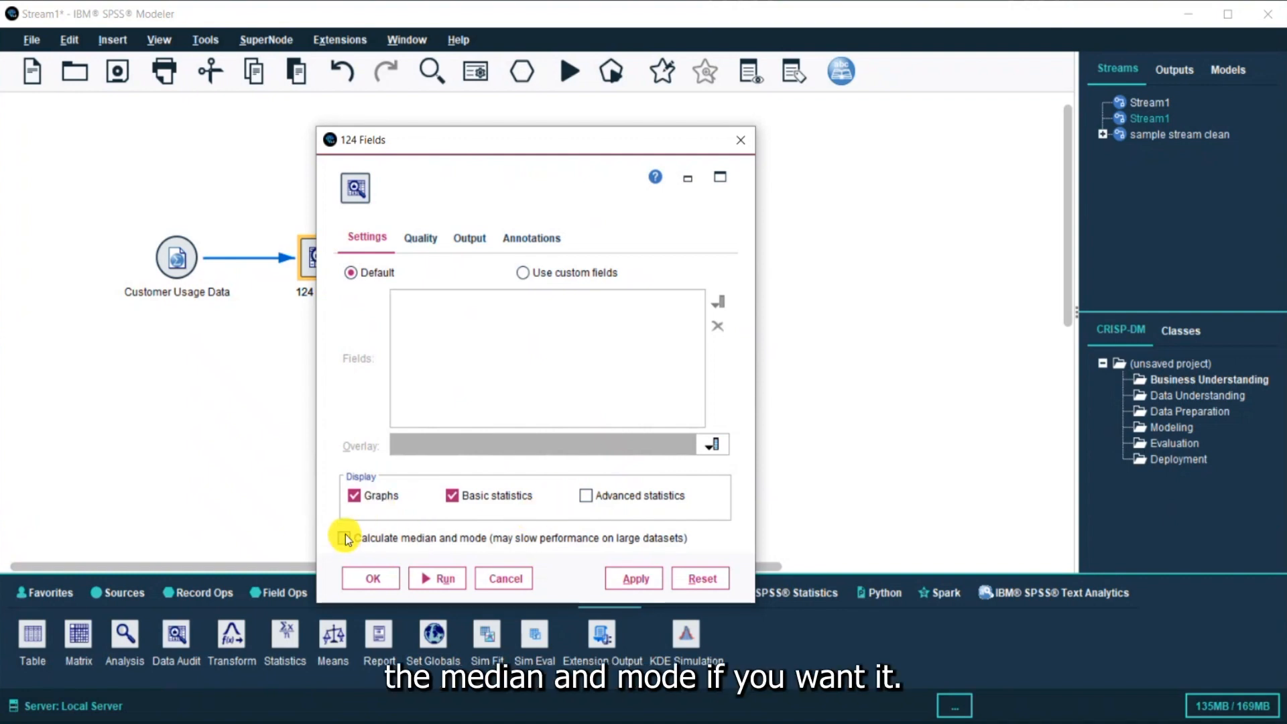
# Review the Quality and Output settings, keep output to screen, and run the data audit
pyautogui.click(430, 239)
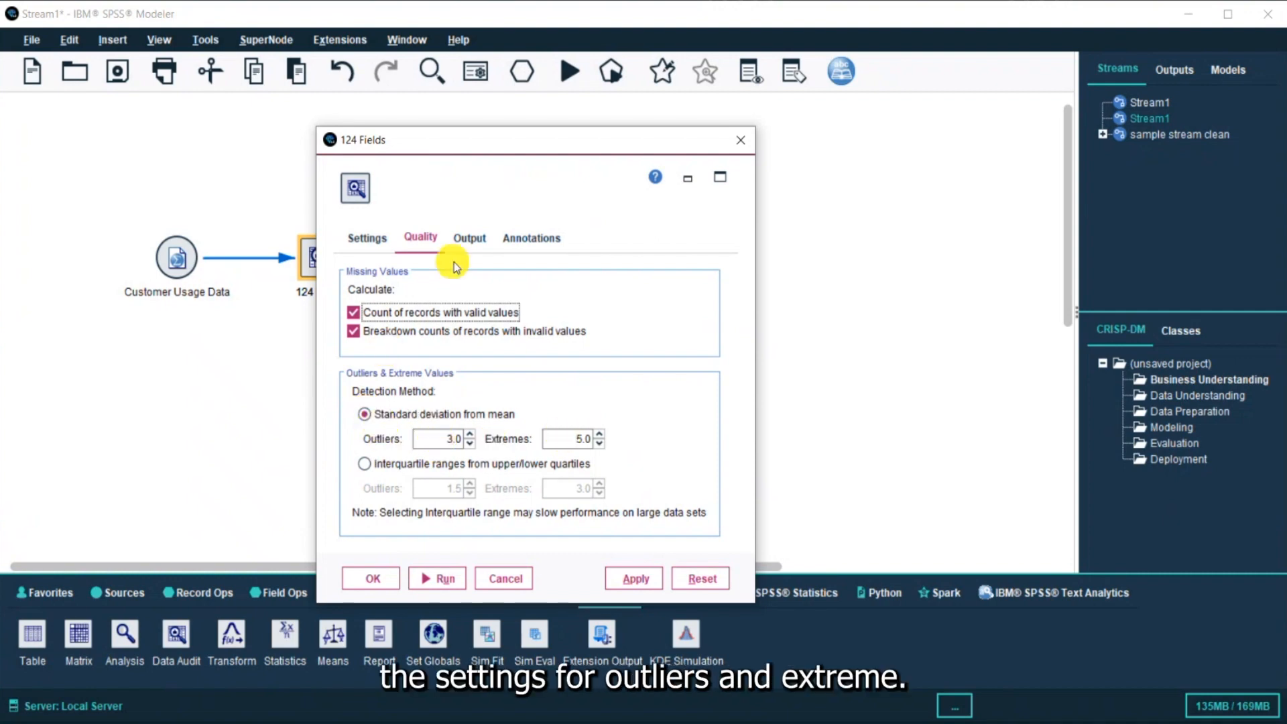
pyautogui.click(482, 244)
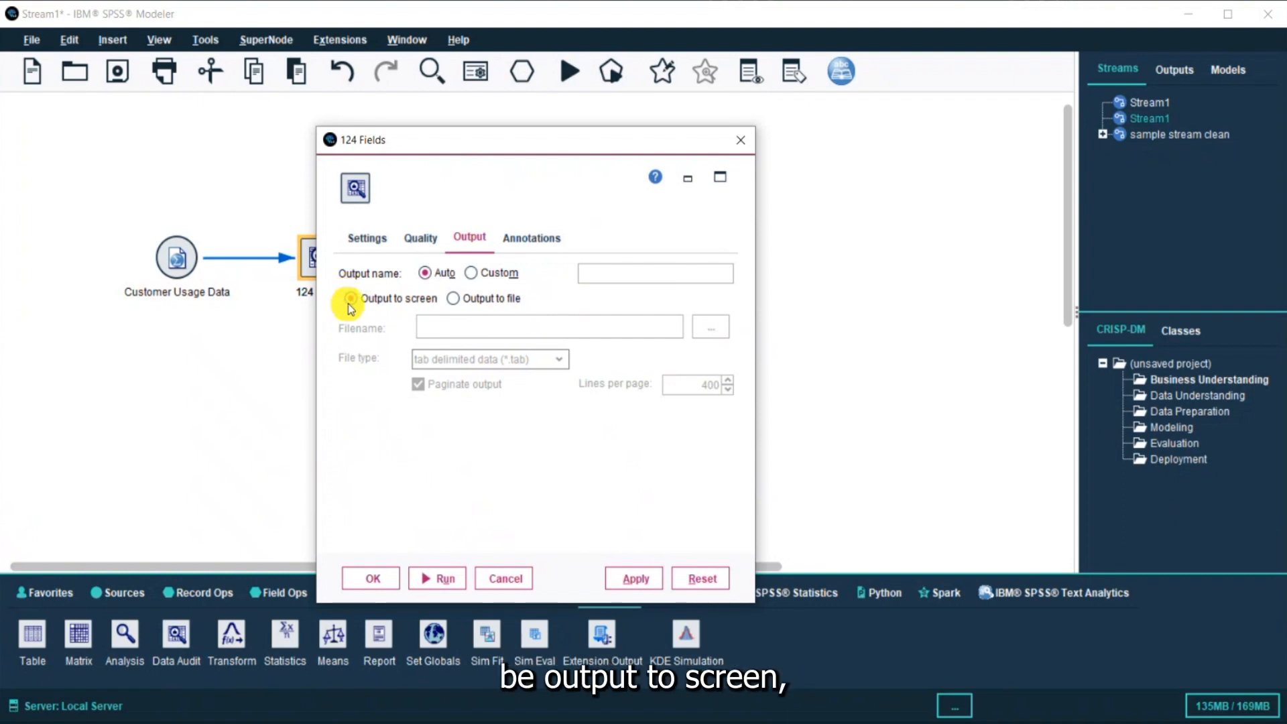
pyautogui.click(459, 301)
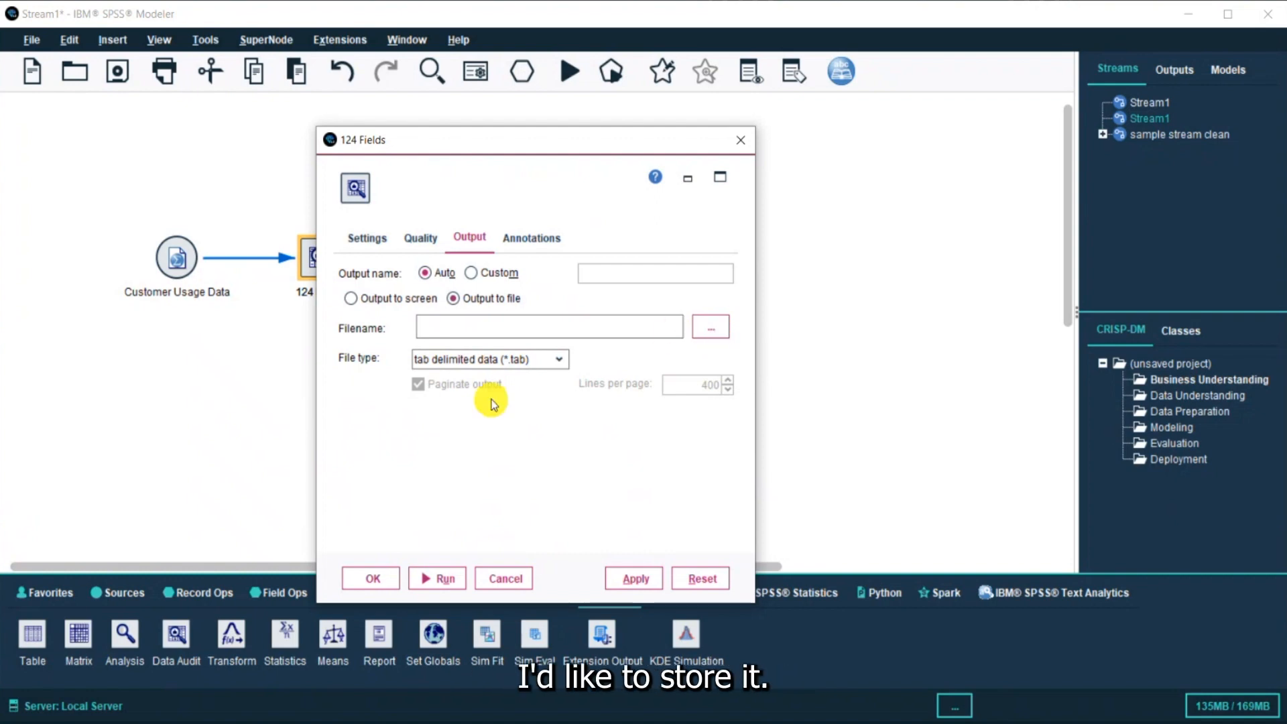
pyautogui.click(350, 298)
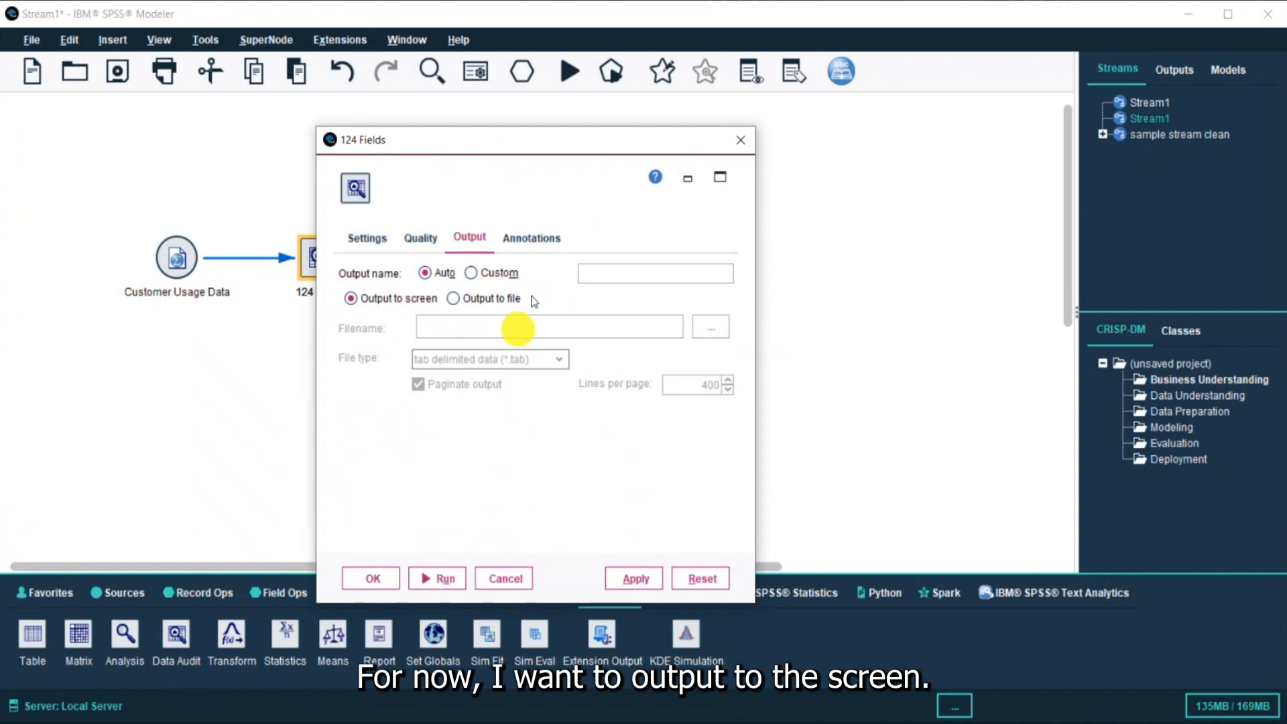
pyautogui.click(529, 239)
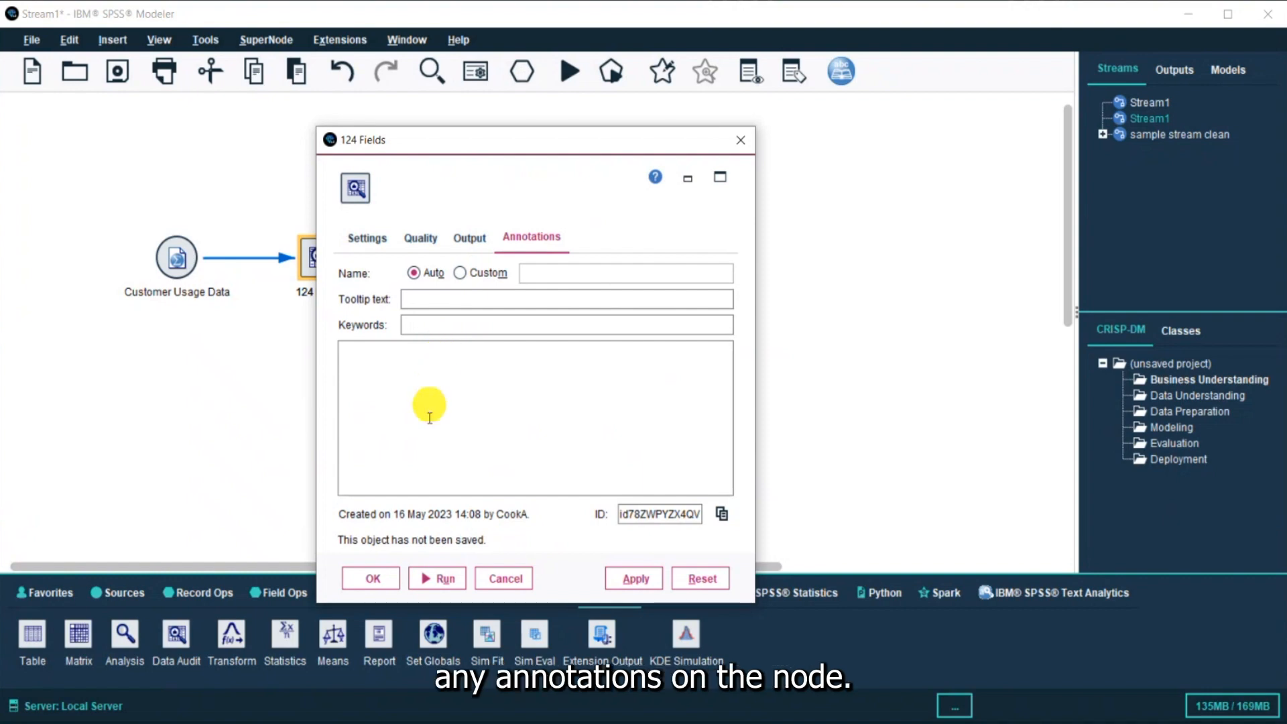
pyautogui.click(446, 578)
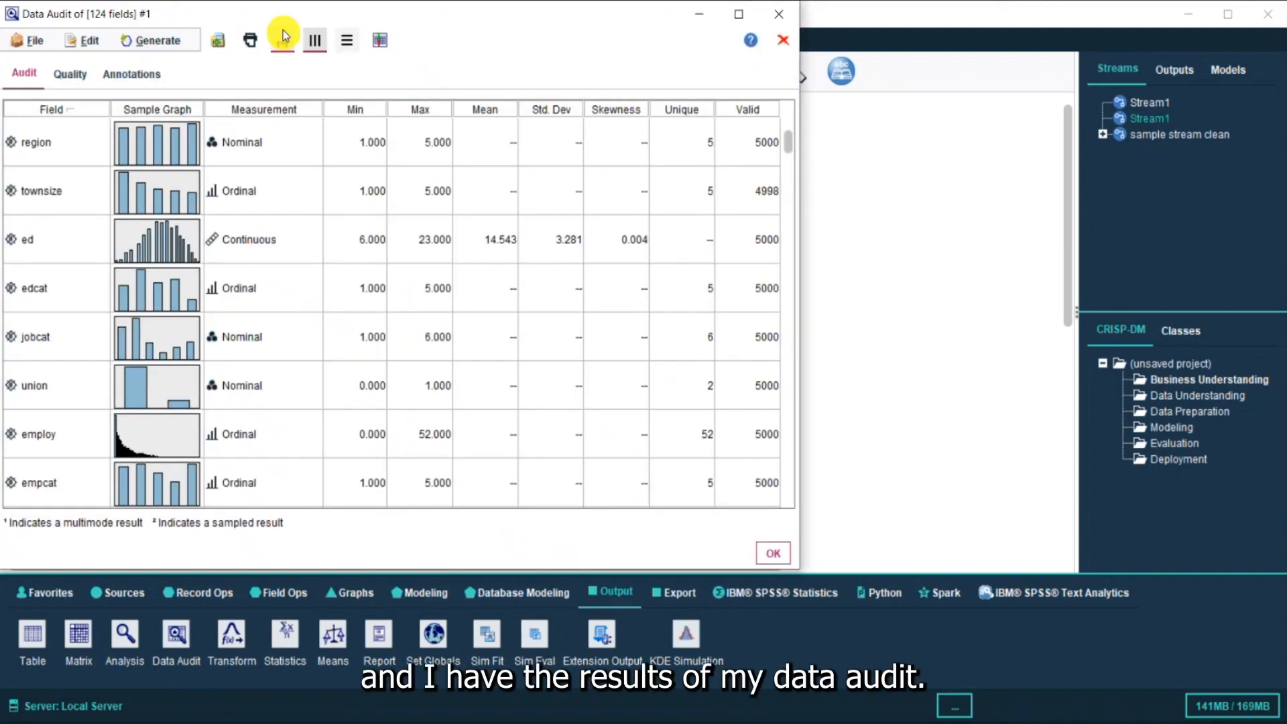
# Move the Data Audit output window and scroll through the audited fields
pyautogui.moveTo(279, 22); pyautogui.dragTo(462, 24)
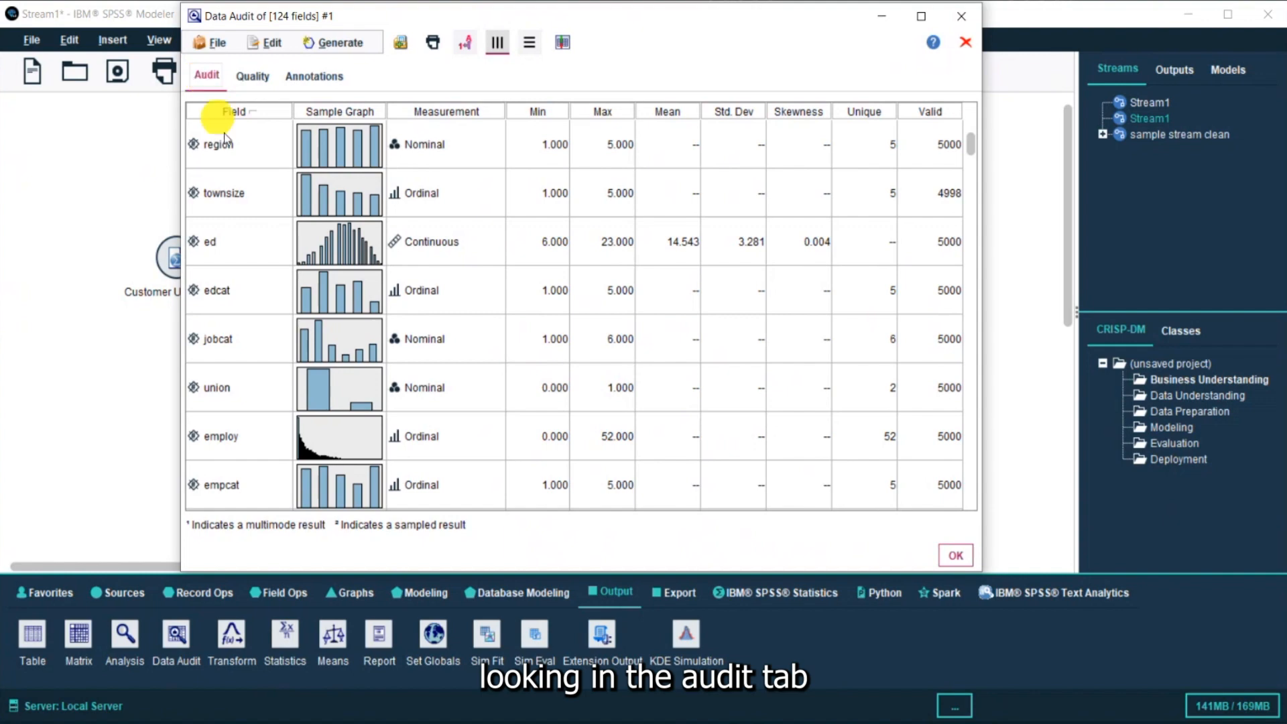
pyautogui.scroll(-10, 247, 221)
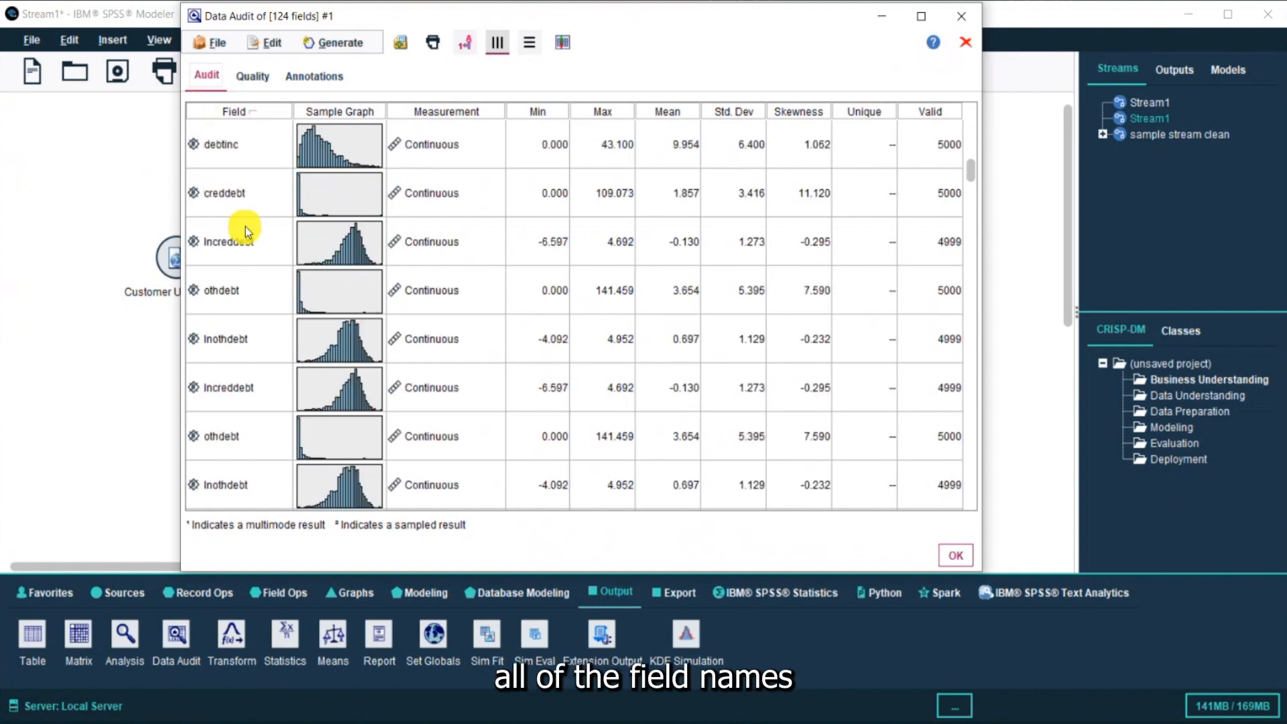
pyautogui.scroll(-8, 245, 229)
pyautogui.scroll(15, 246, 230)
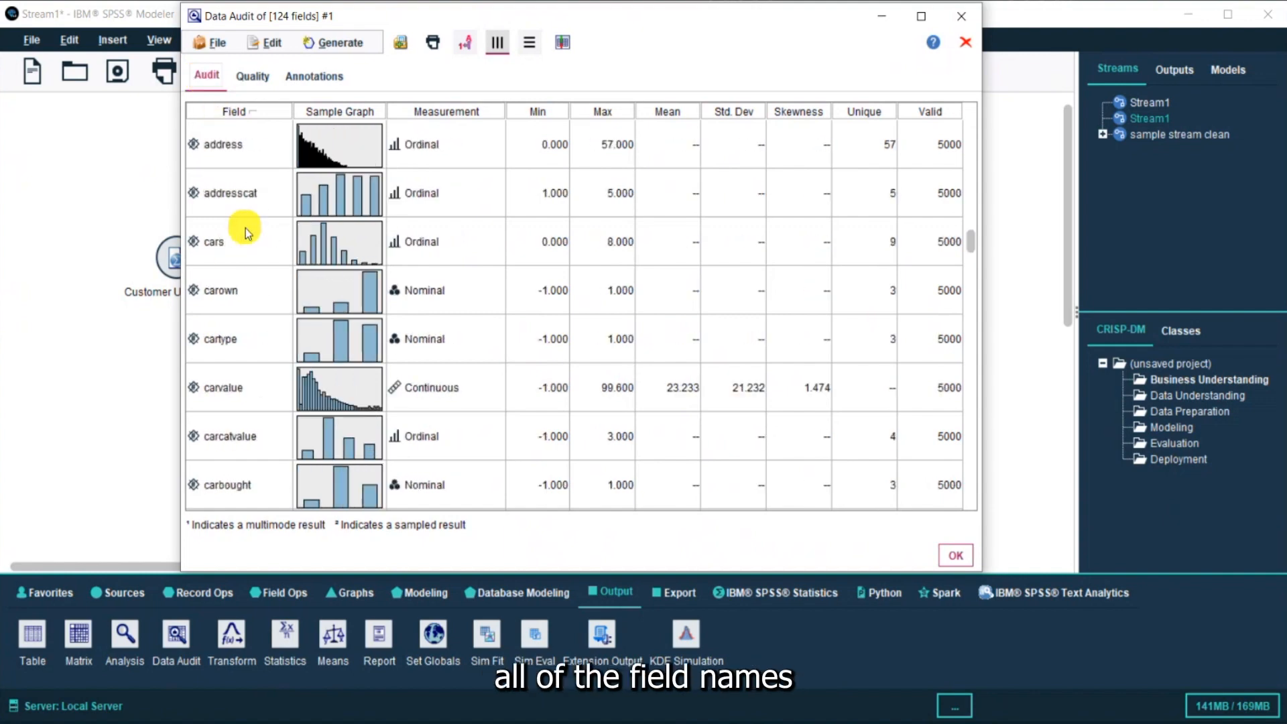
pyautogui.scroll(5, 245, 229)
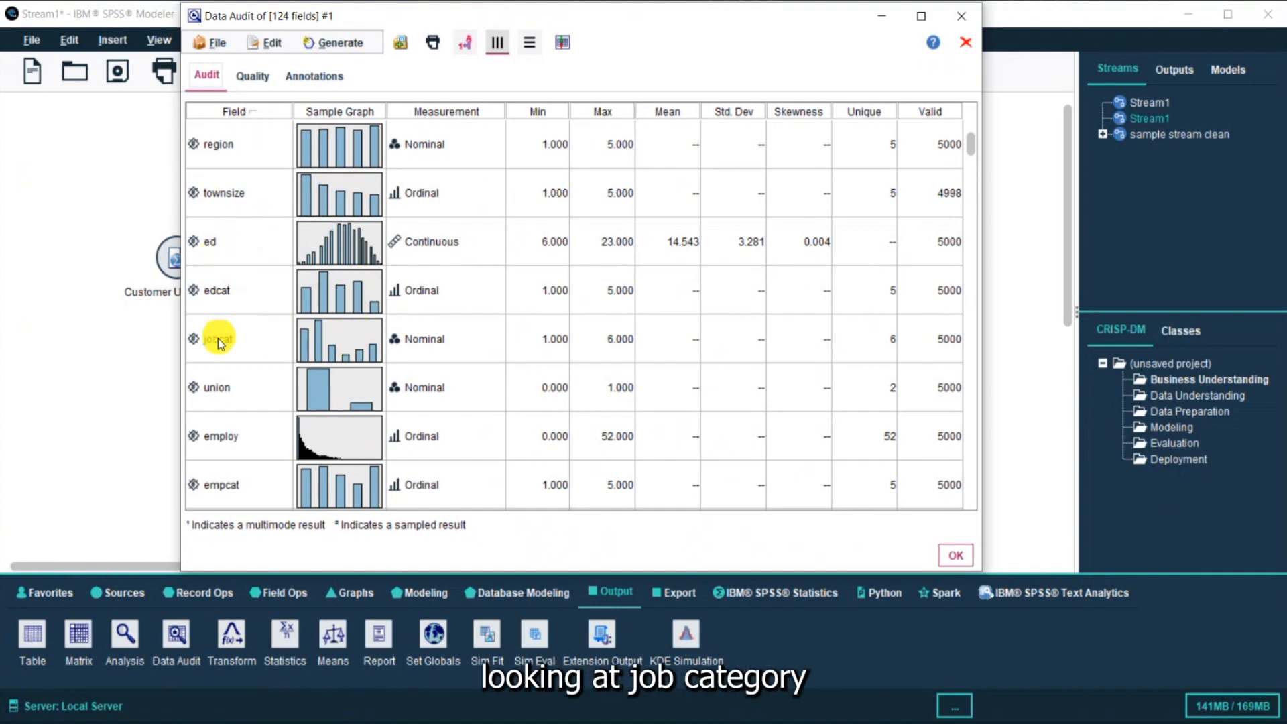
# Open the jobcat distribution from its thumbnail, show value labels, and maximize its window
pyautogui.doubleClick(346, 346)
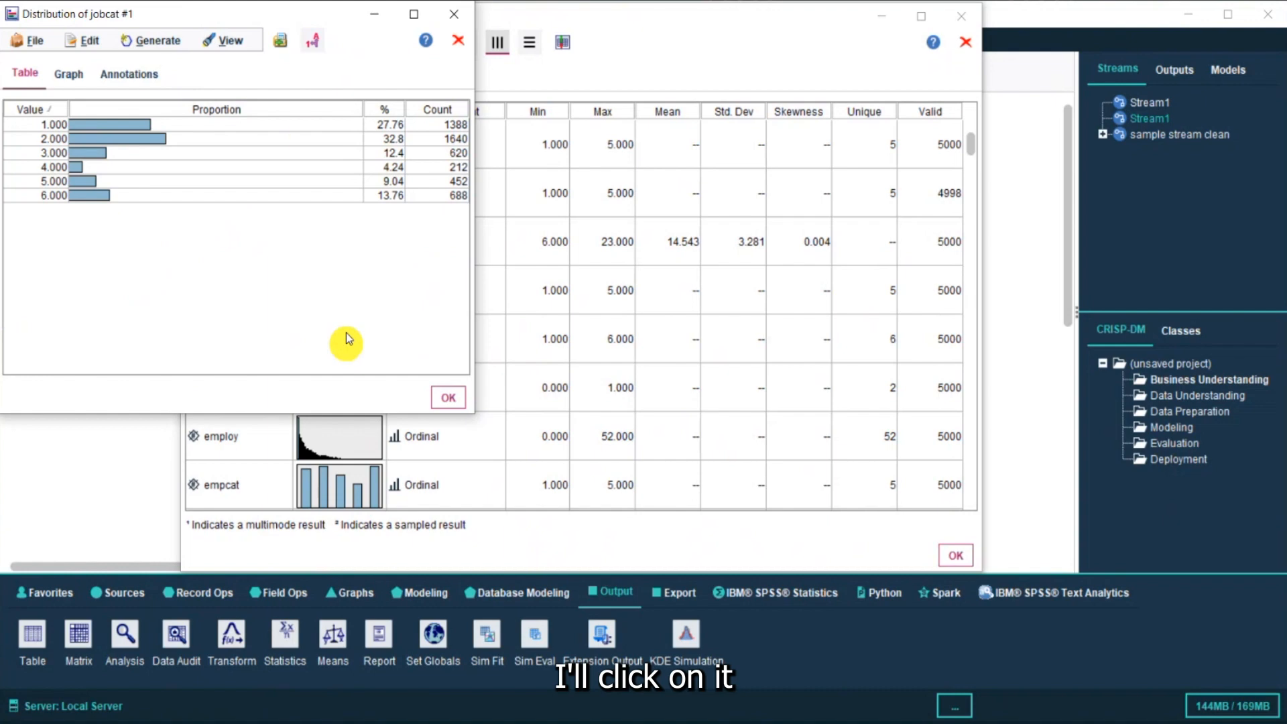
pyautogui.click(314, 42)
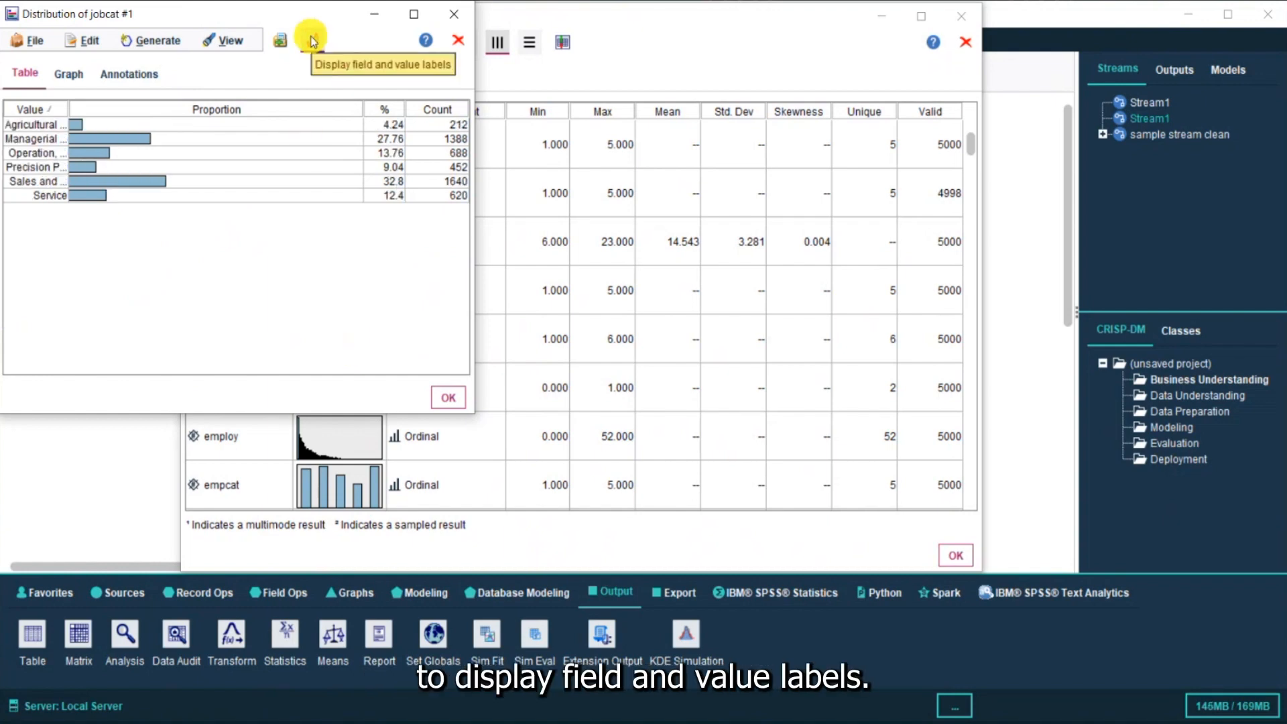
pyautogui.click(413, 14)
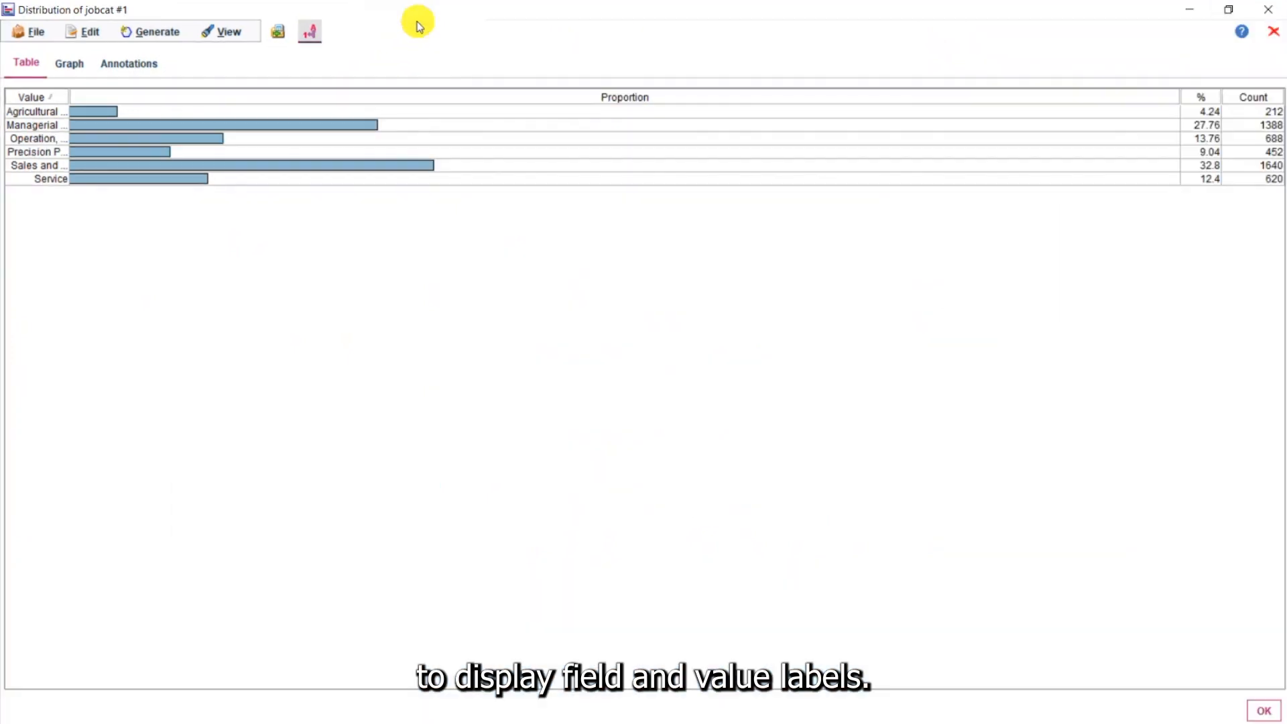
# Widen the Value column and sort the jobcat table by Count in descending order
pyautogui.doubleClick(70, 95)
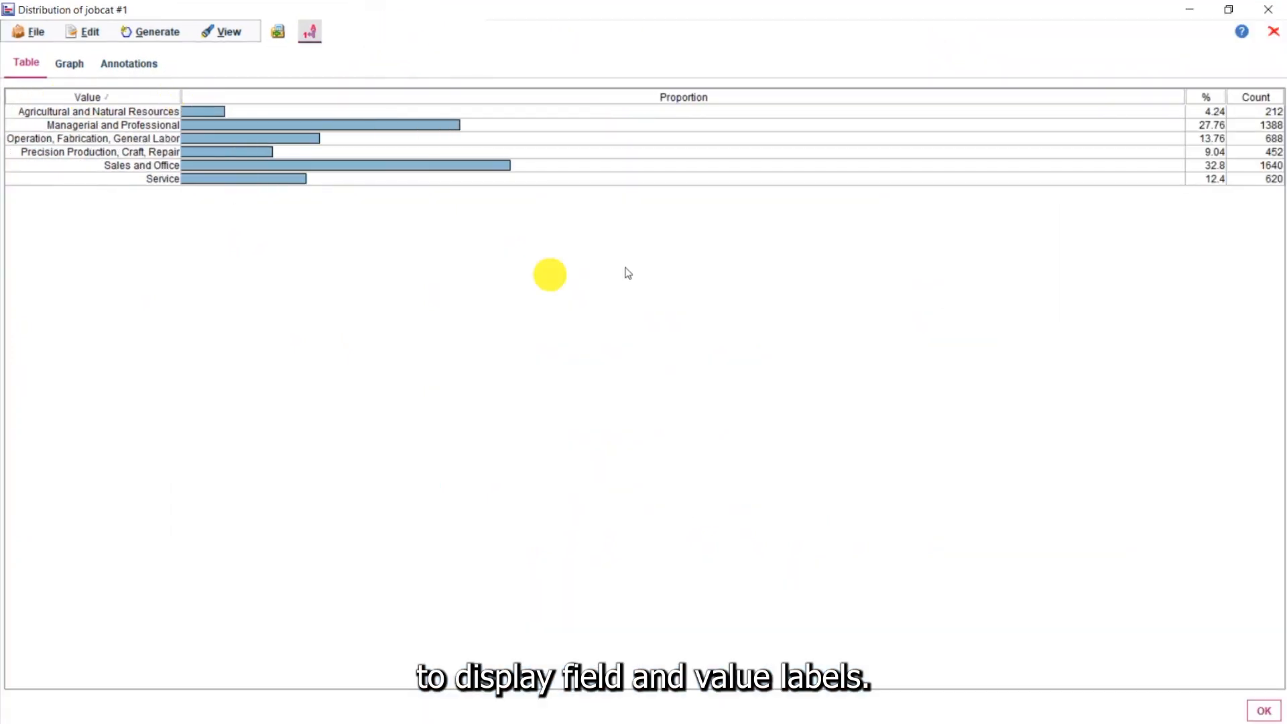
pyautogui.click(1247, 98)
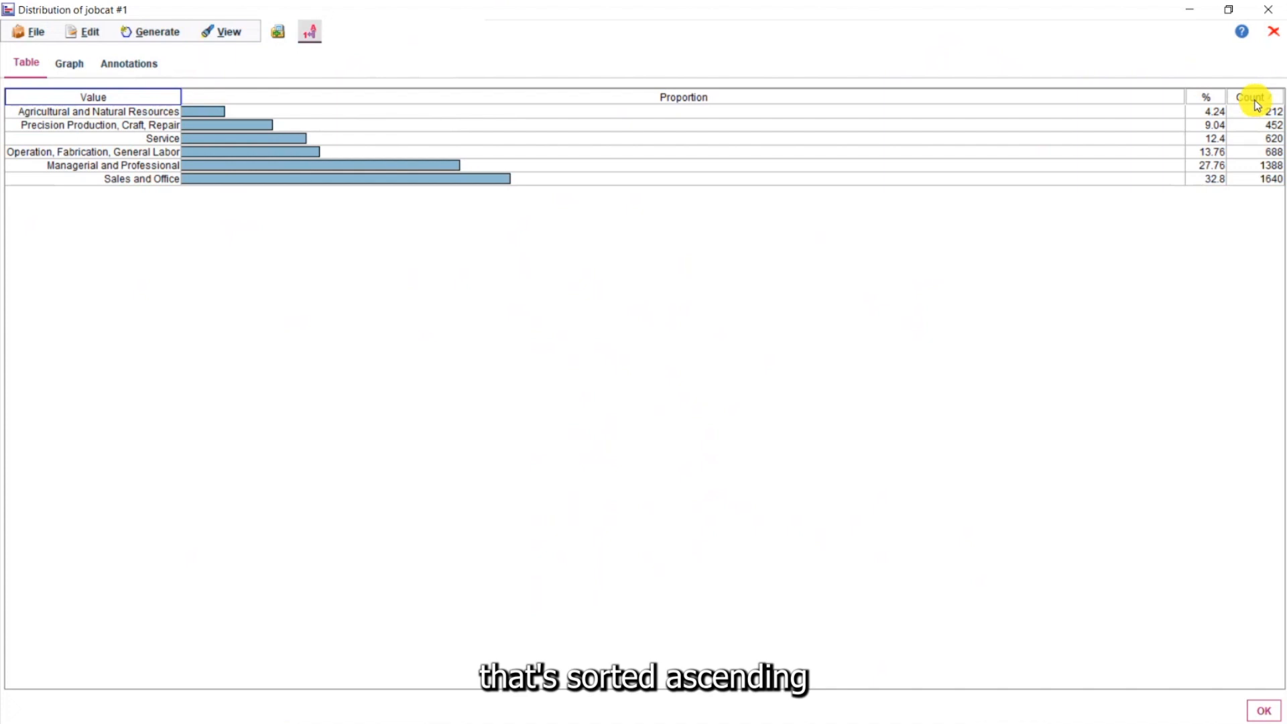
pyautogui.click(1266, 101)
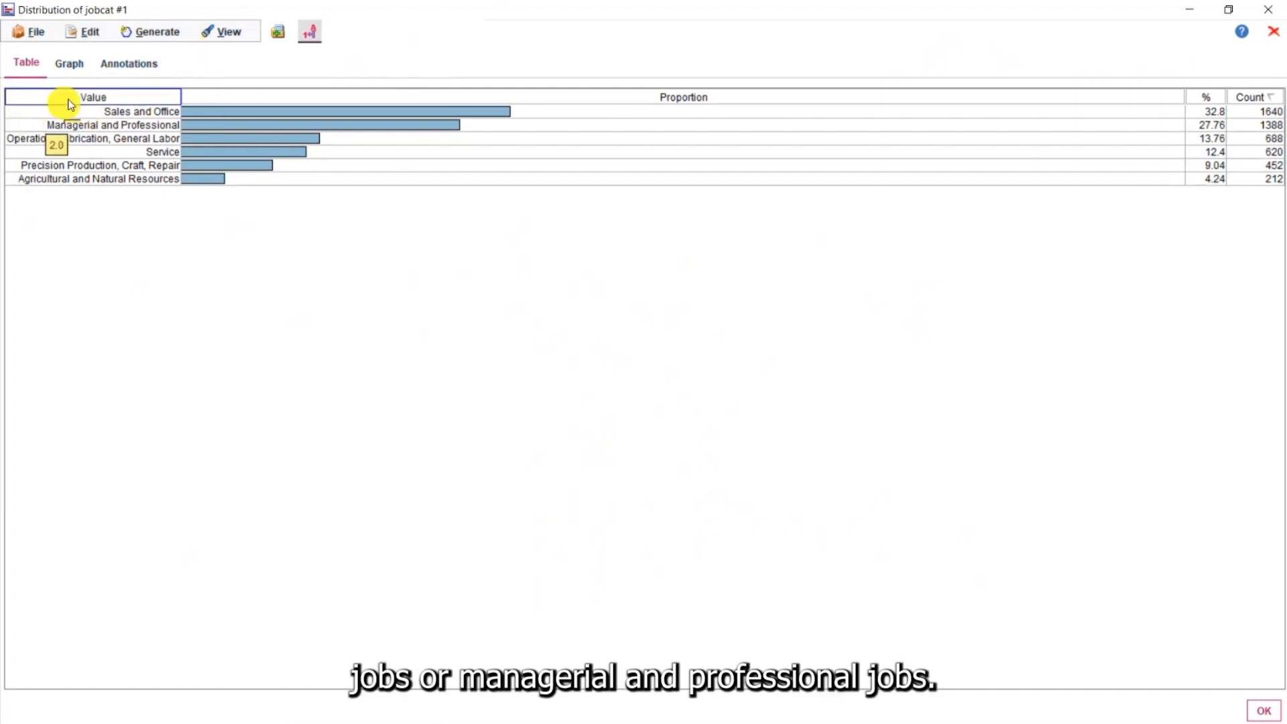
# Examine the jobcat distribution graph and the File menu options, then minimize the distribution window
pyautogui.click(69, 63)
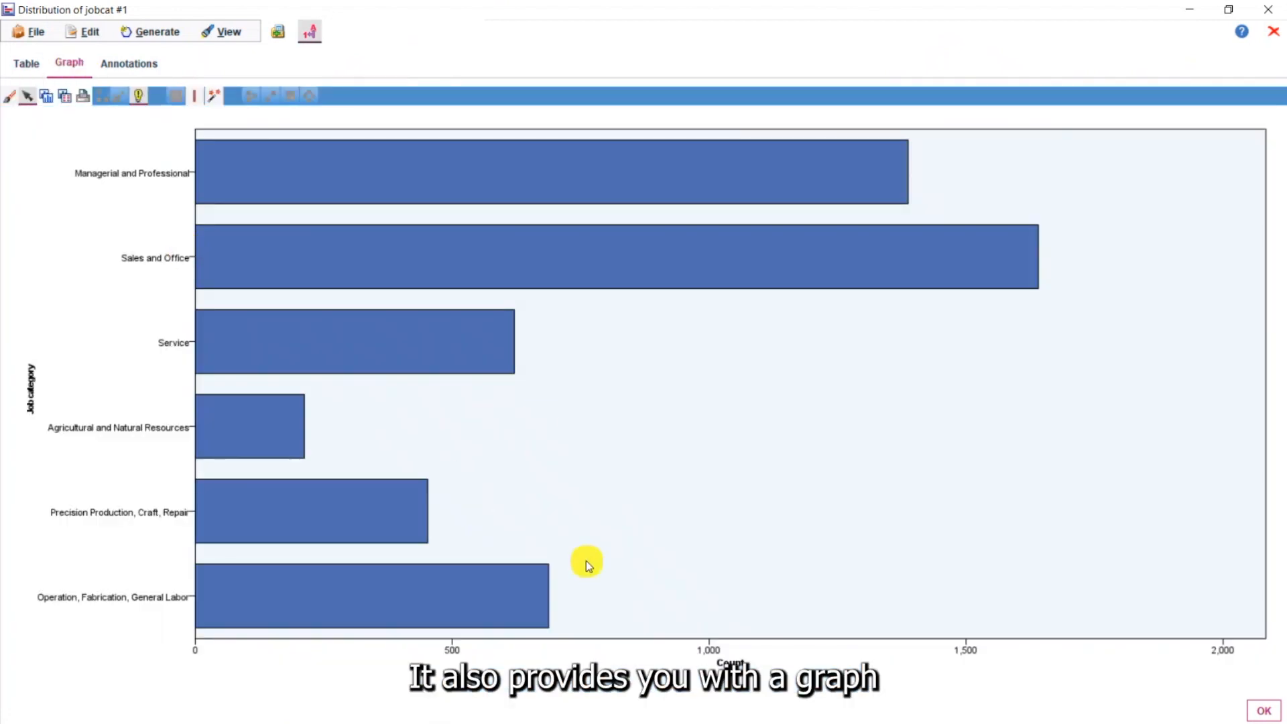
pyautogui.click(24, 62)
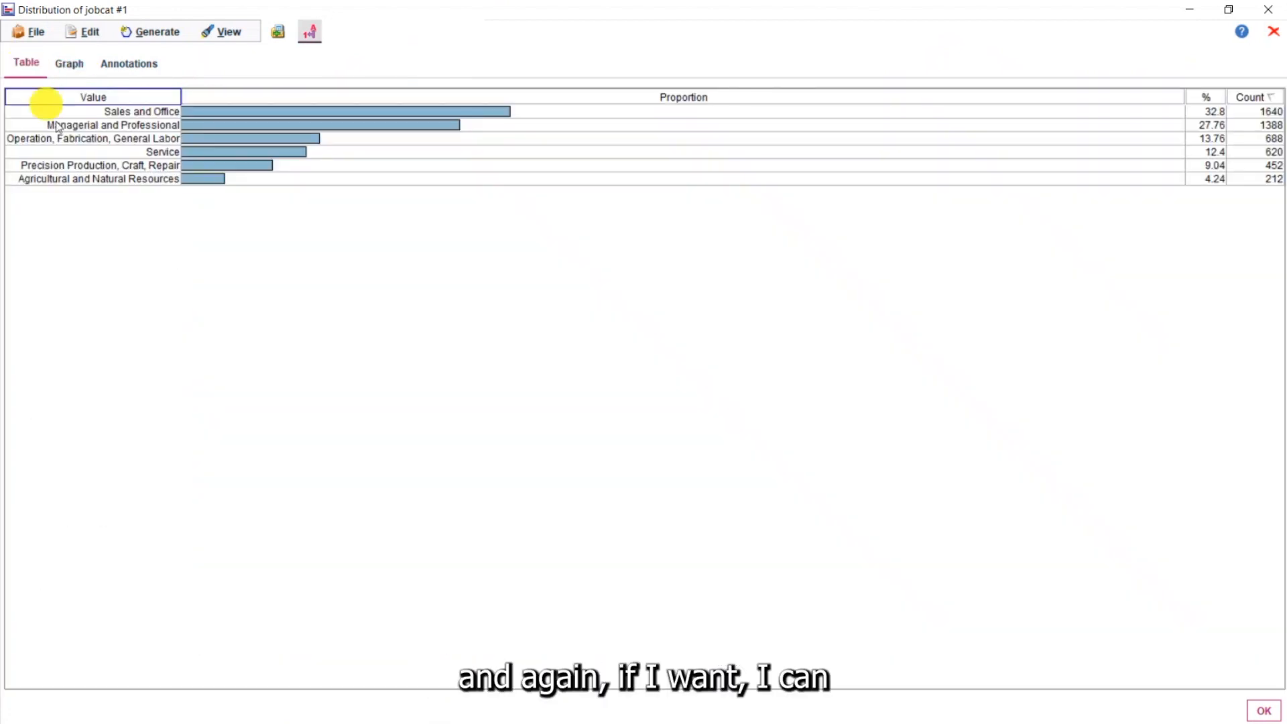
pyautogui.click(32, 32)
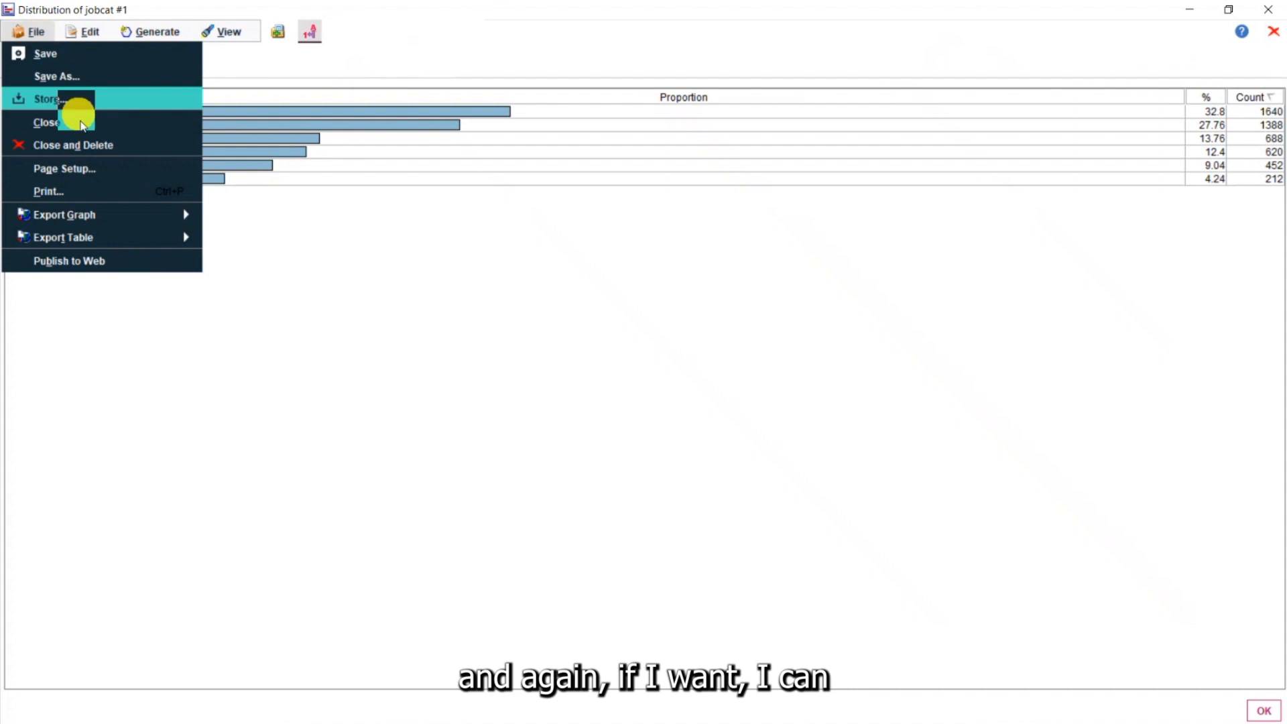
pyautogui.moveTo(102, 237)
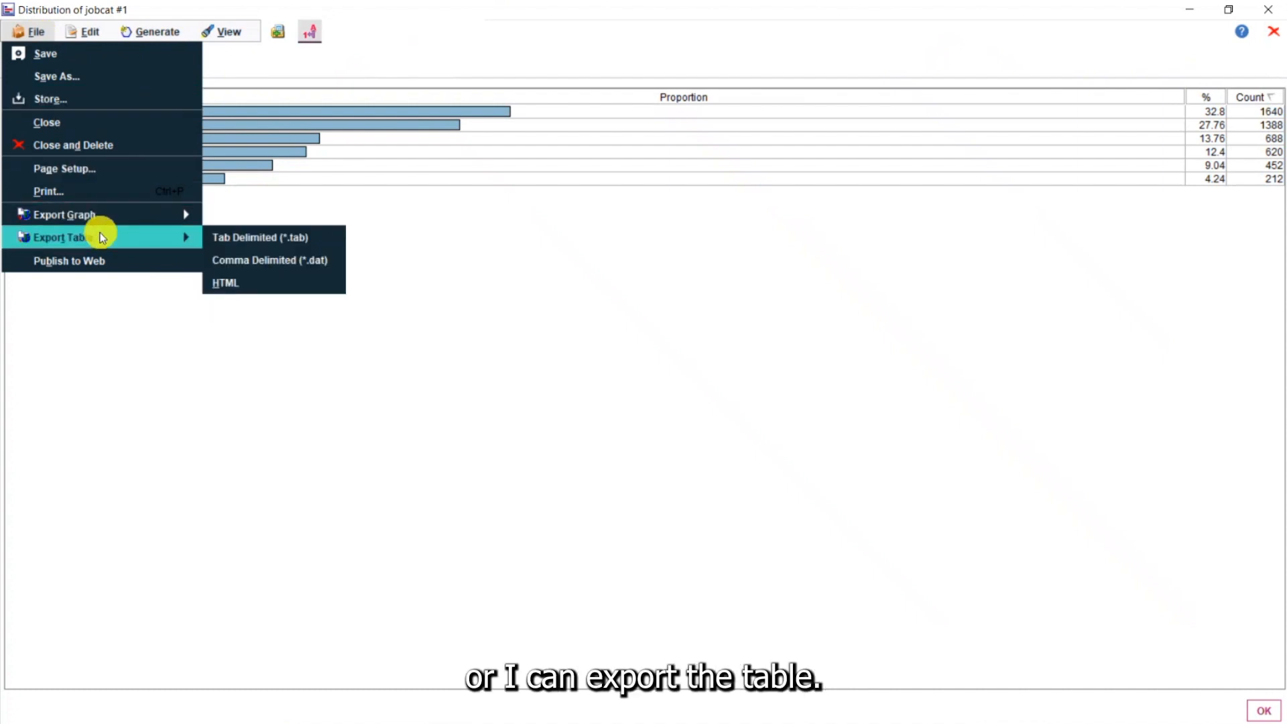
pyautogui.click(342, 462)
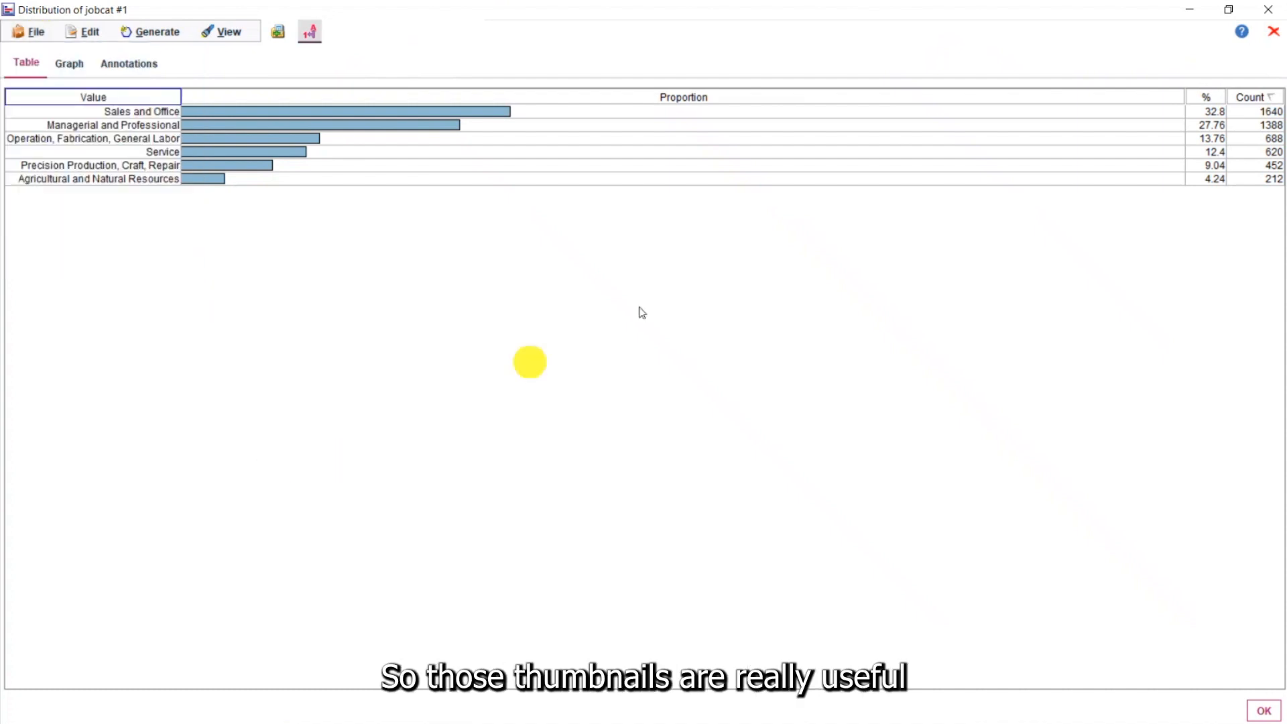
pyautogui.click(1191, 13)
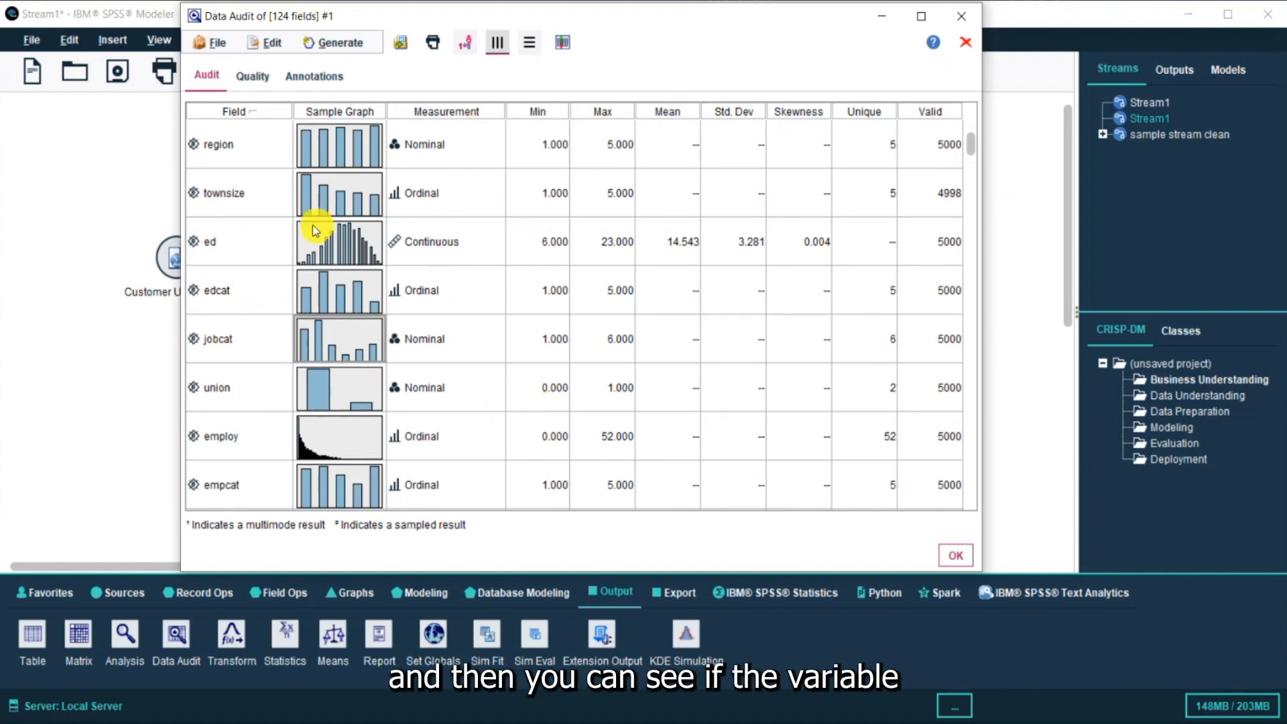
# Open the Quality tab of the audit output, maximize the window, and sort fields by % Complete
pyautogui.scroll(-1, 242, 342)
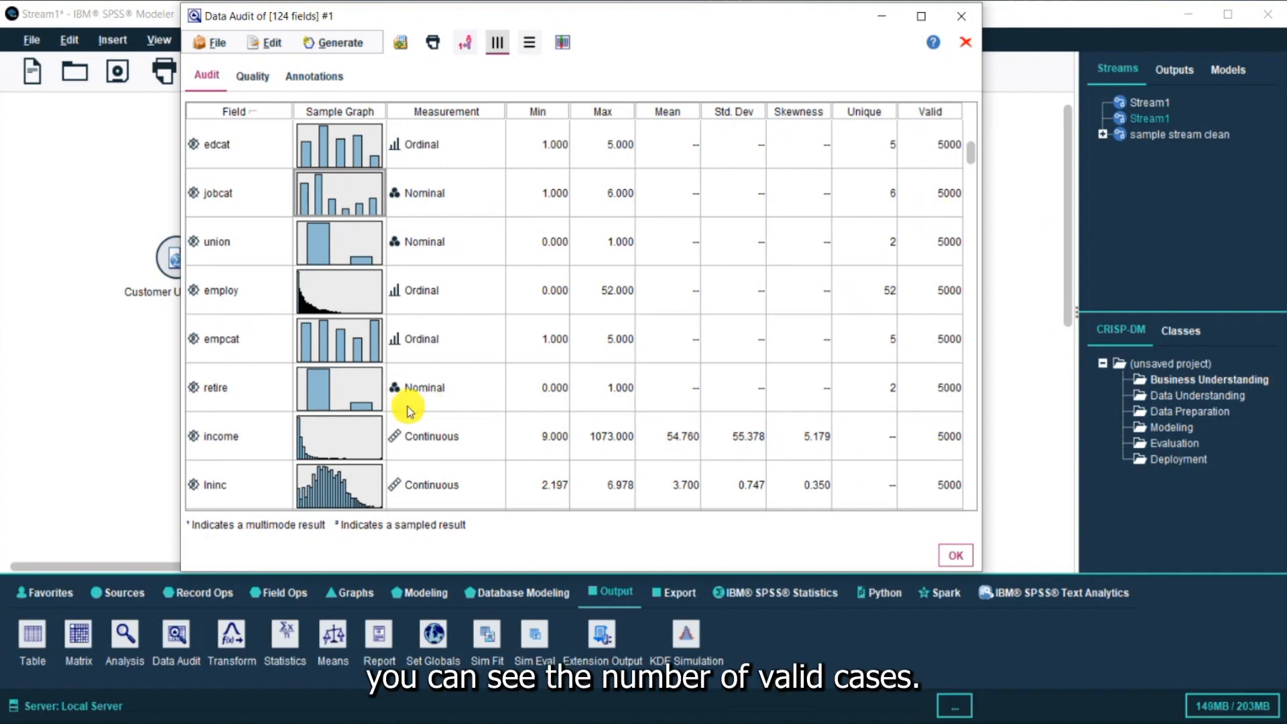
pyautogui.click(258, 78)
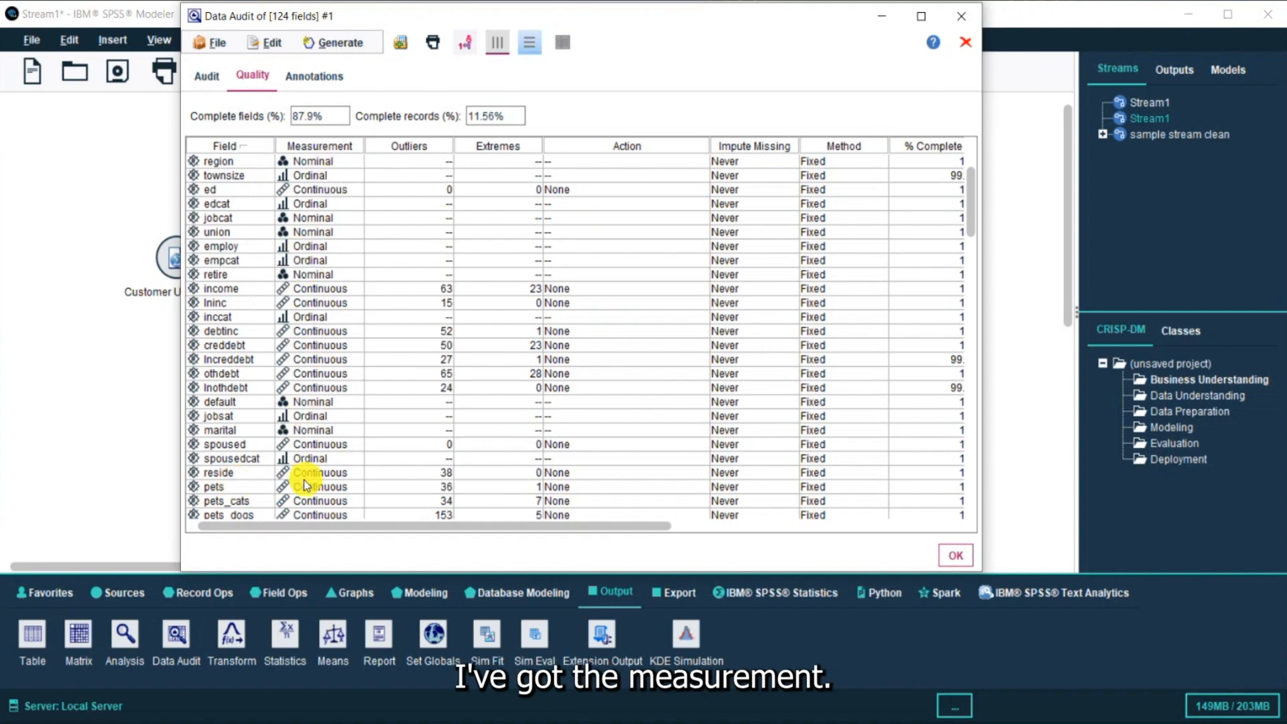
pyautogui.click(247, 289)
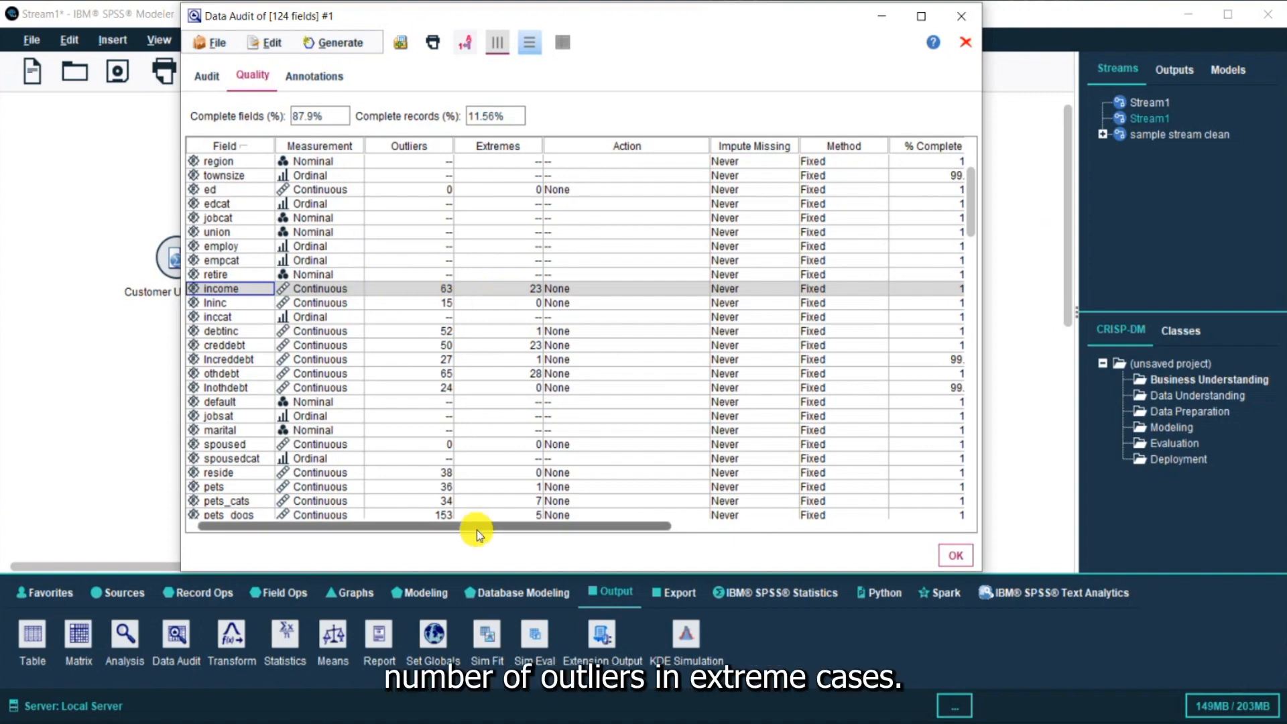
pyautogui.click(921, 20)
pyautogui.click(719, 133)
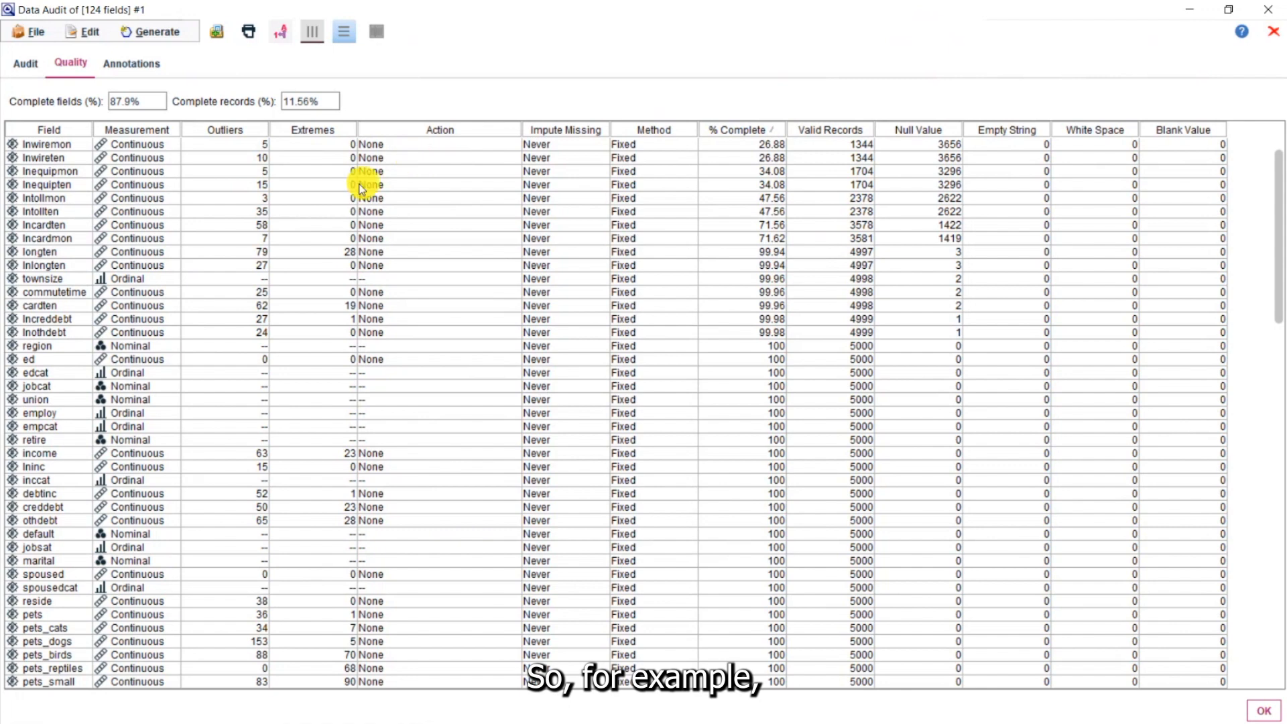
# Select the six least complete fields and generate a Missing Values Filter node that excludes the selected fields
pyautogui.click(71, 145)
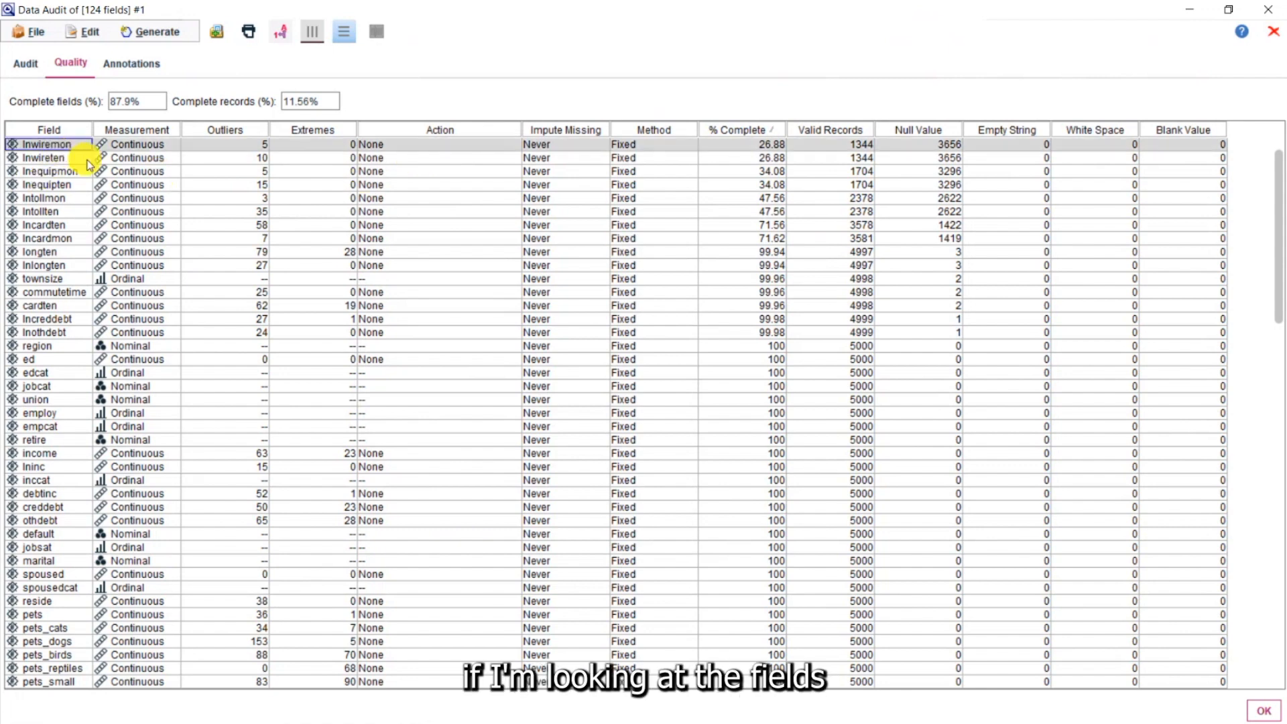
pyautogui.keyDown('shift'); pyautogui.click(65, 159); pyautogui.keyUp('shift')
pyautogui.keyDown('ctrl'); pyautogui.click(70, 186); pyautogui.keyUp('ctrl')
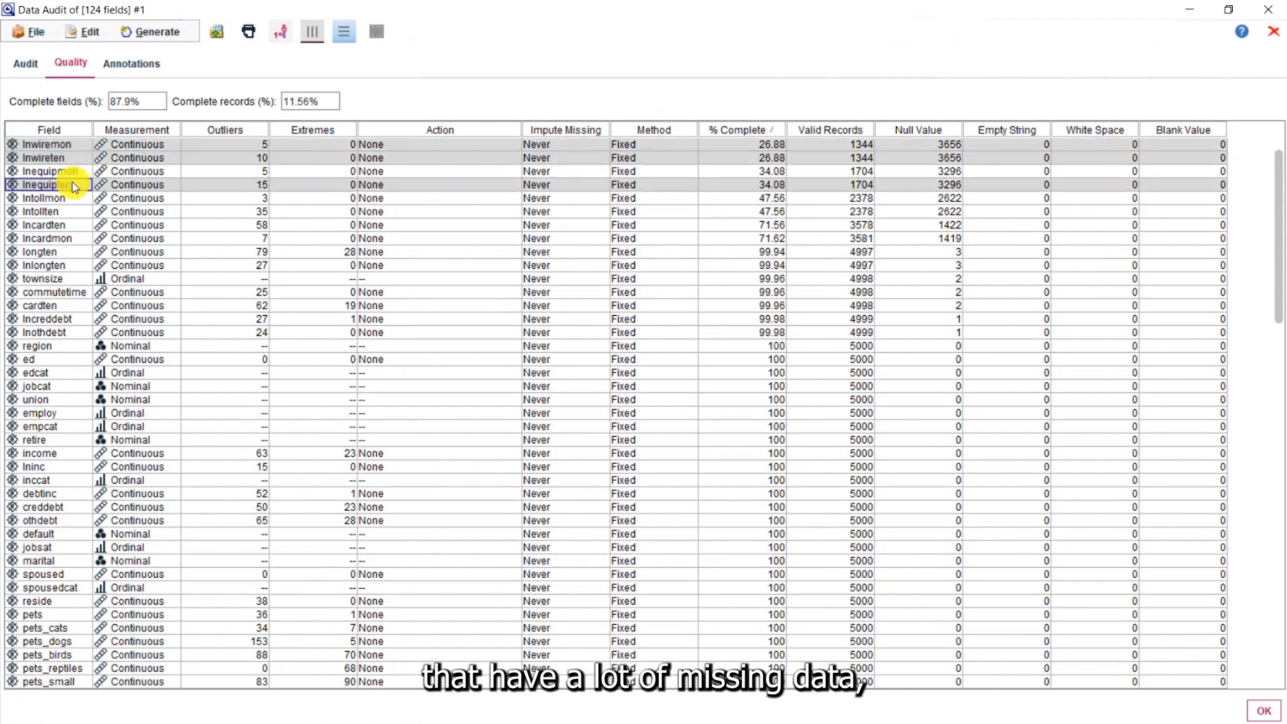
pyautogui.keyDown('ctrl'); pyautogui.click(53, 173); pyautogui.keyUp('ctrl')
pyautogui.keyDown('ctrl'); pyautogui.click(54, 199); pyautogui.keyUp('ctrl')
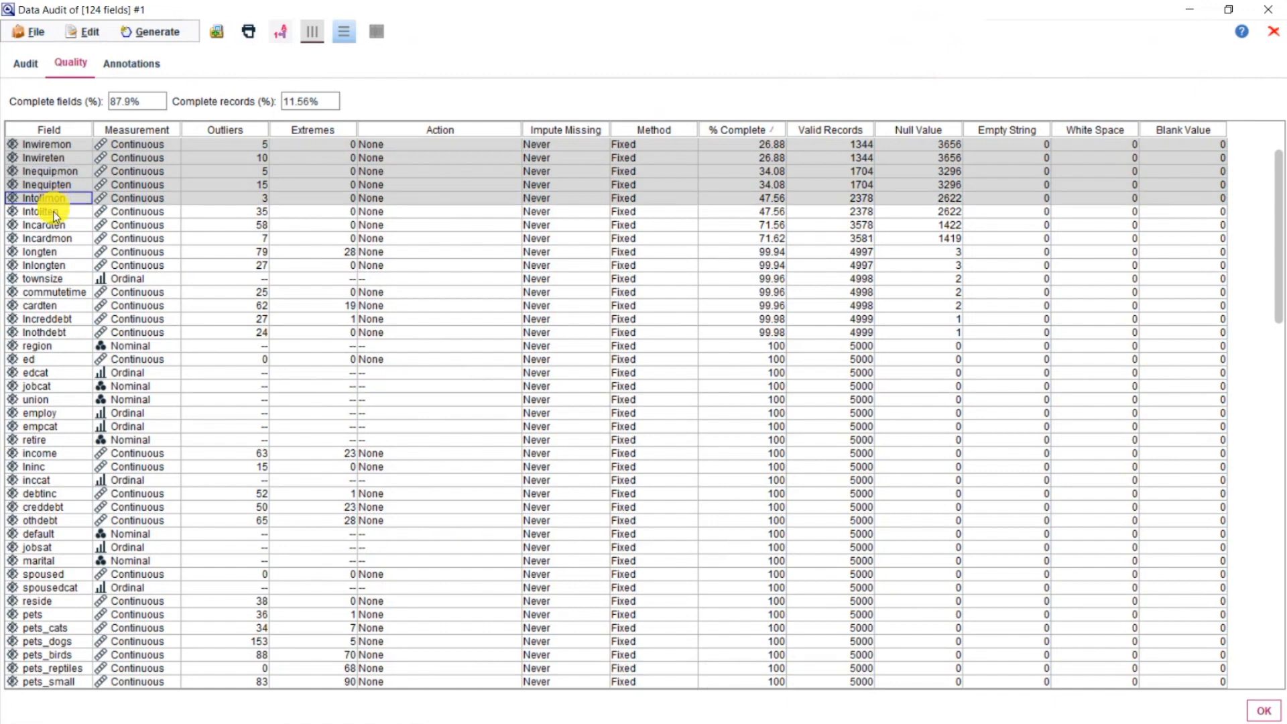
pyautogui.keyDown('ctrl'); pyautogui.click(55, 213); pyautogui.keyUp('ctrl')
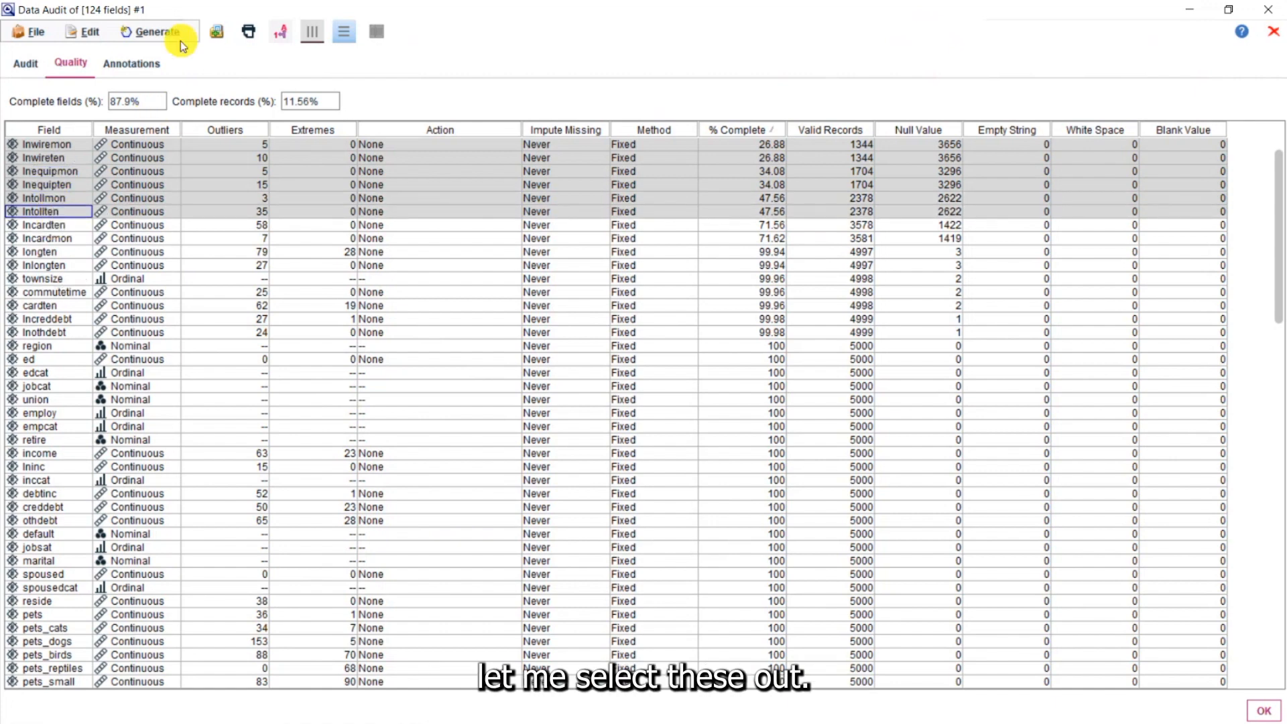
pyautogui.click(158, 34)
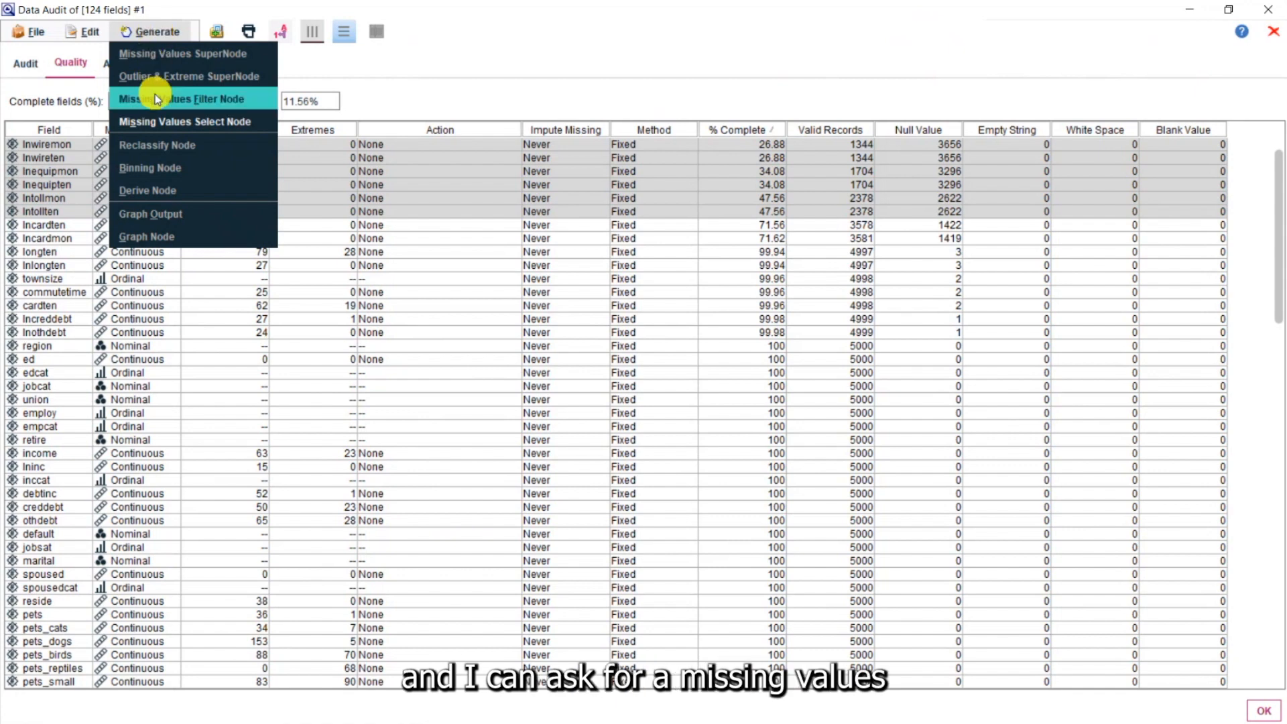
pyautogui.click(239, 99)
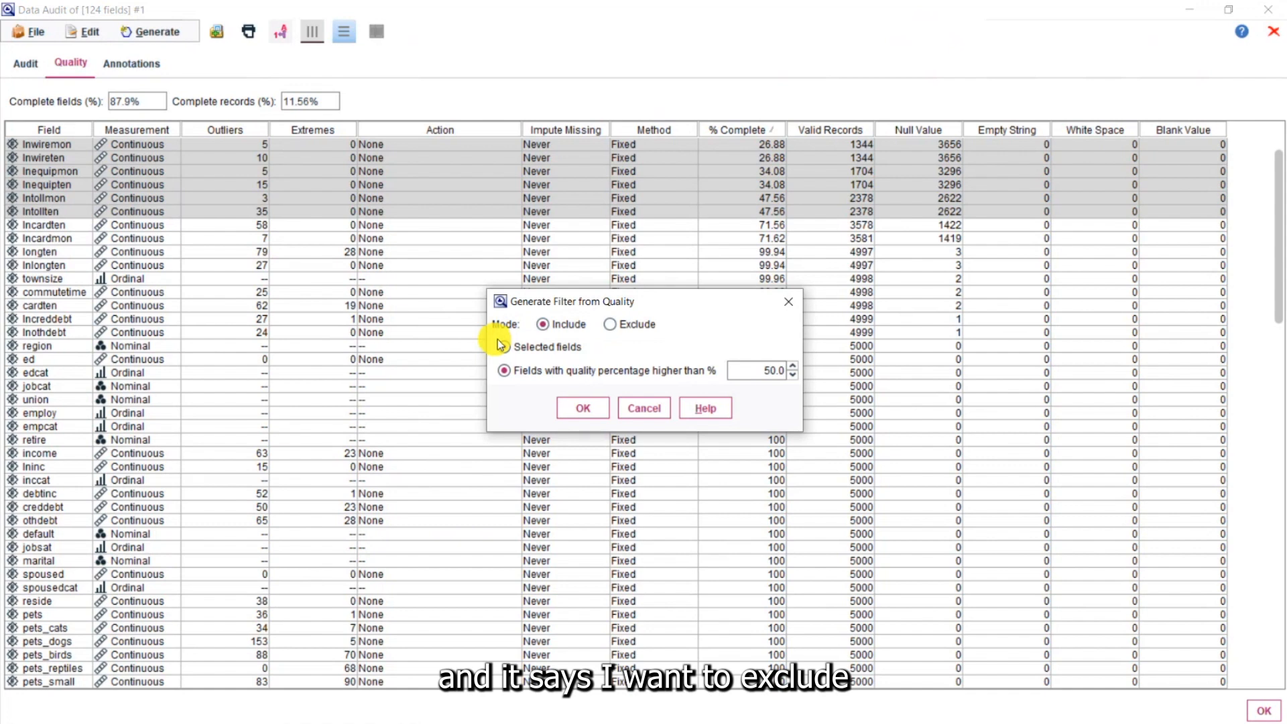
pyautogui.click(610, 327)
pyautogui.click(505, 346)
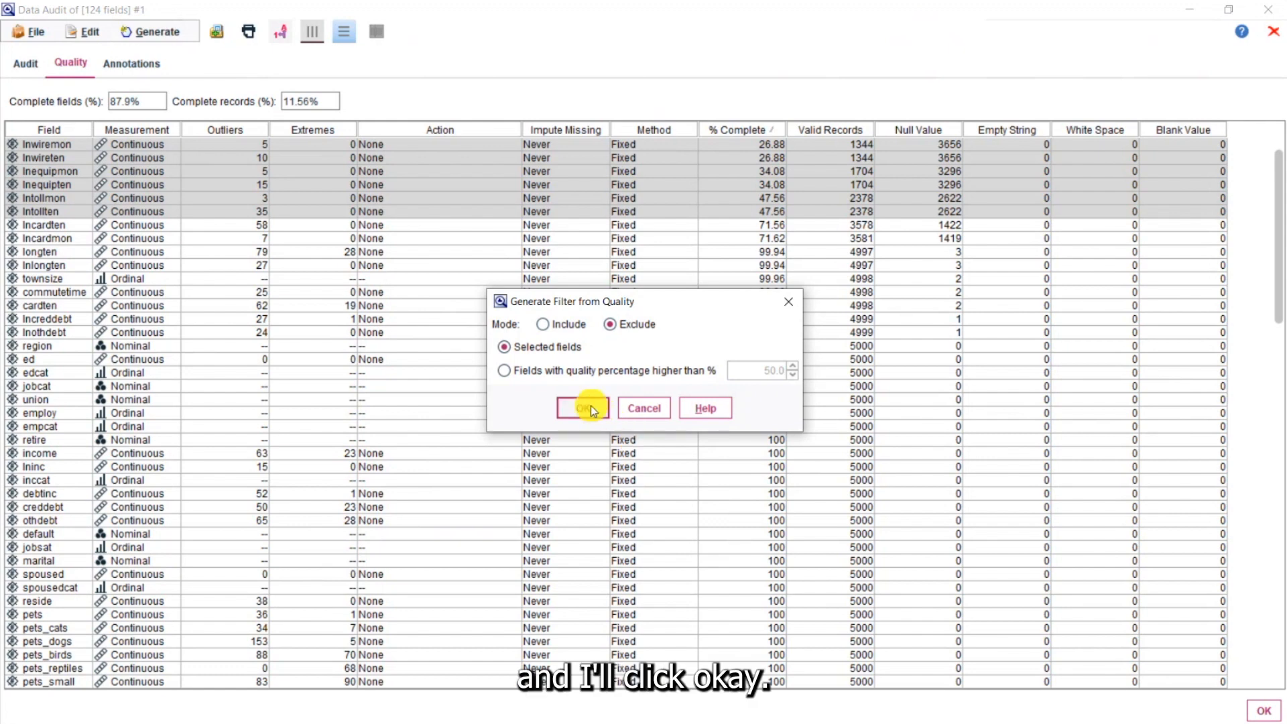
pyautogui.click(590, 408)
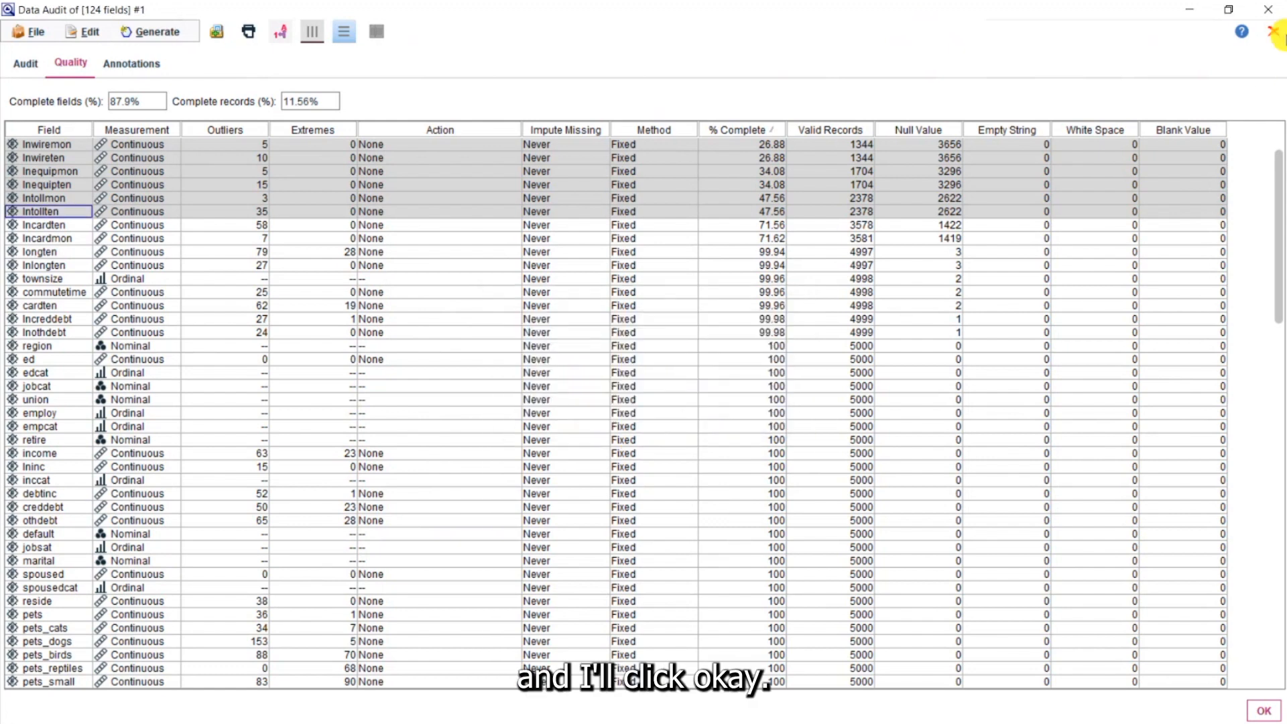
# Close the audit output and connect the generated filter node to the Customer Usage Data source
pyautogui.click(1277, 33)
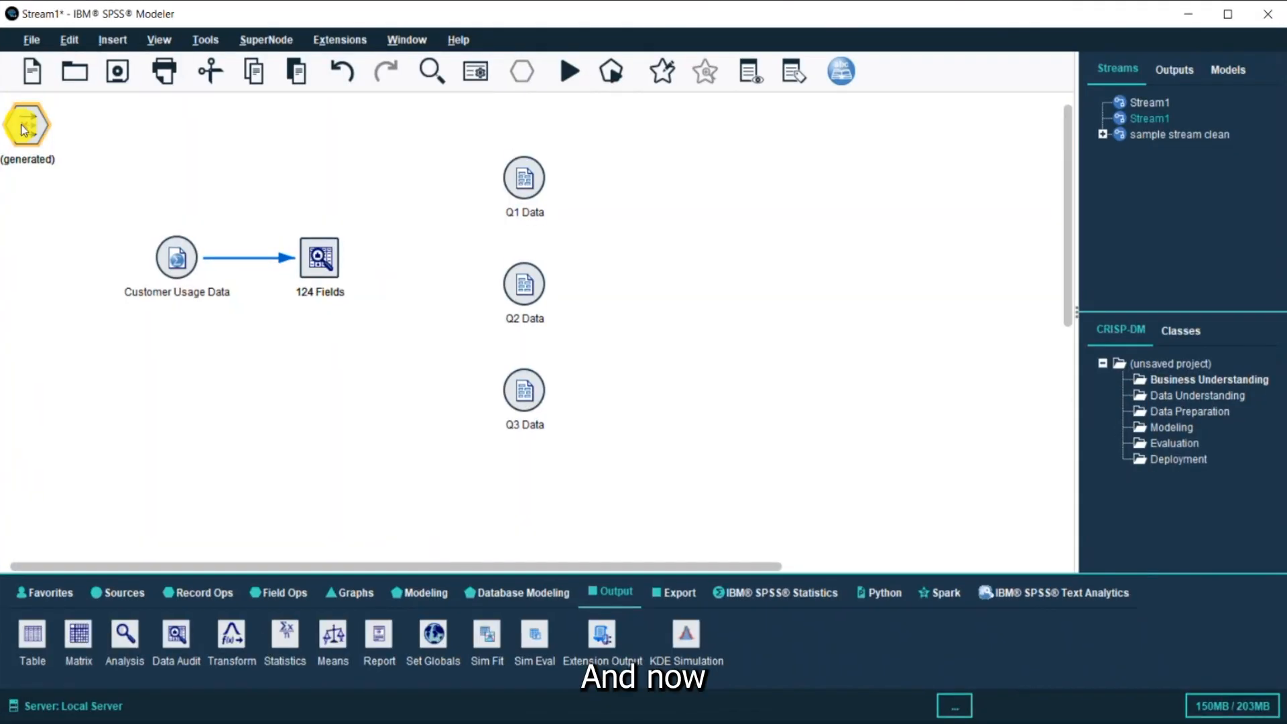
pyautogui.moveTo(26, 123); pyautogui.dragTo(207, 402)
pyautogui.rightClick(176, 262)
pyautogui.click(213, 289)
pyautogui.click(208, 420)
pyautogui.moveTo(209, 420); pyautogui.dragTo(242, 384)
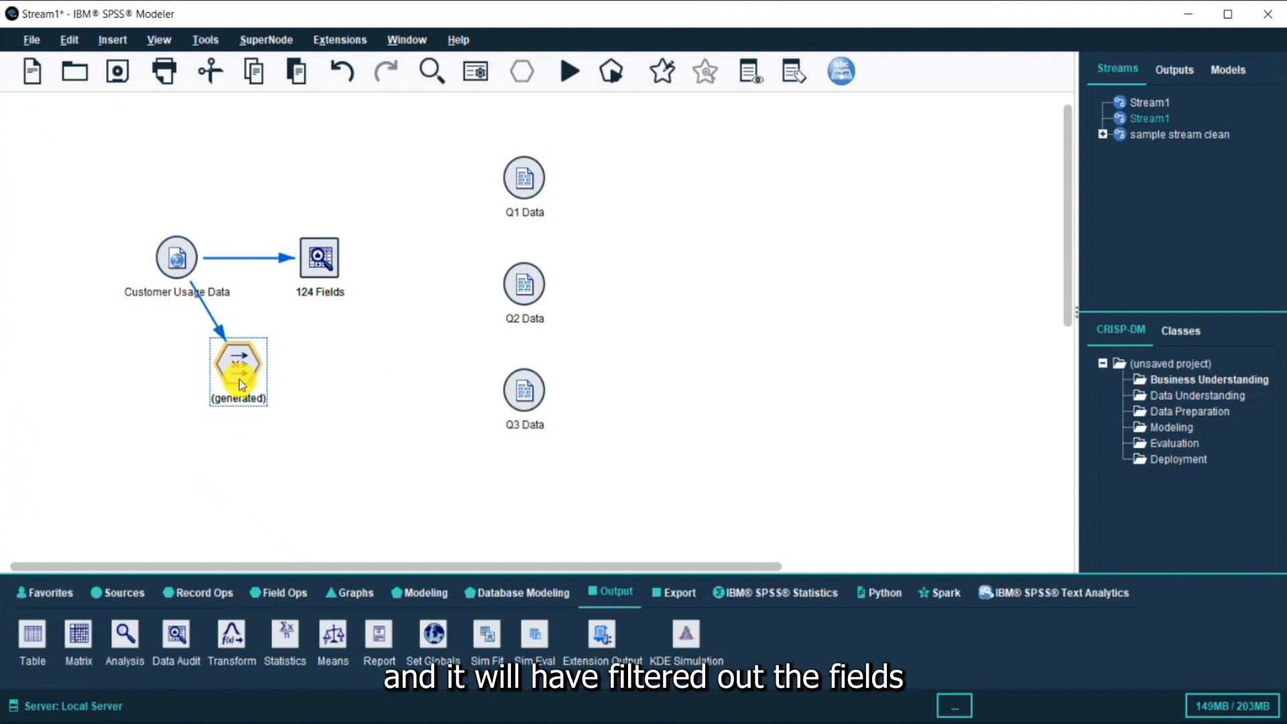
# Open the generated filter node to review which fields it filters out, then close it
pyautogui.doubleClick(242, 385)
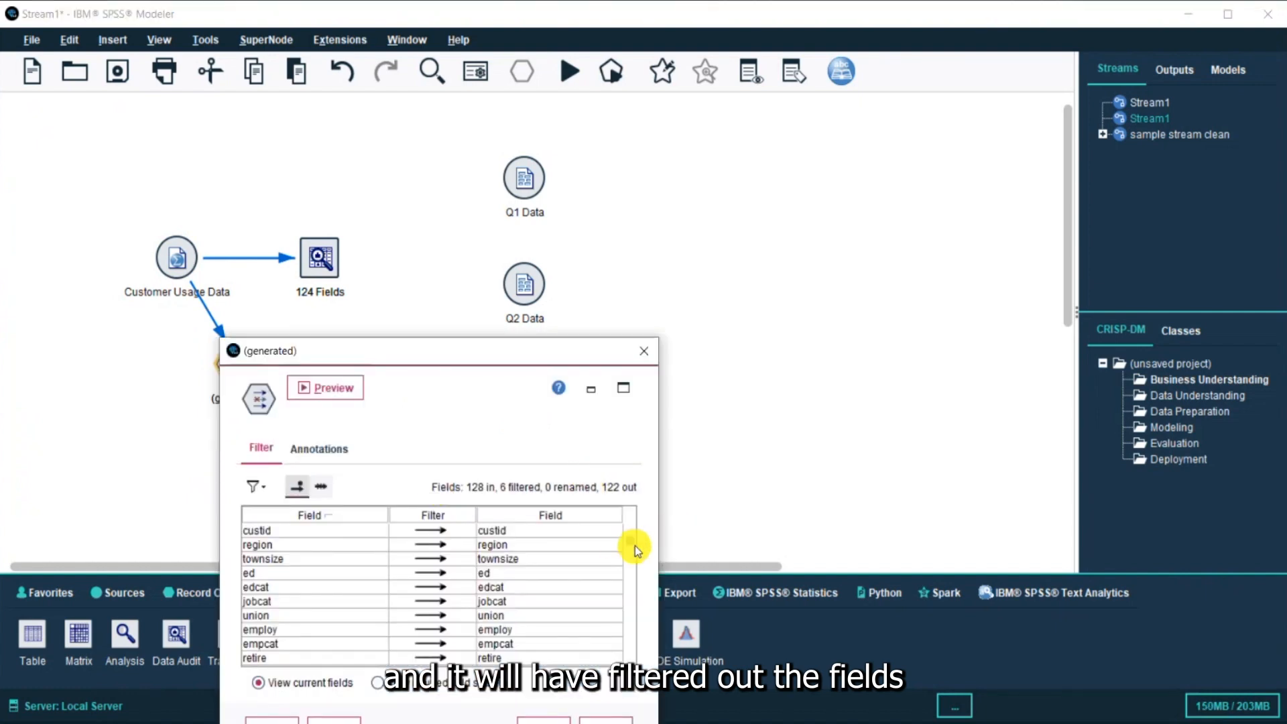
pyautogui.moveTo(629, 543); pyautogui.dragTo(628, 627)
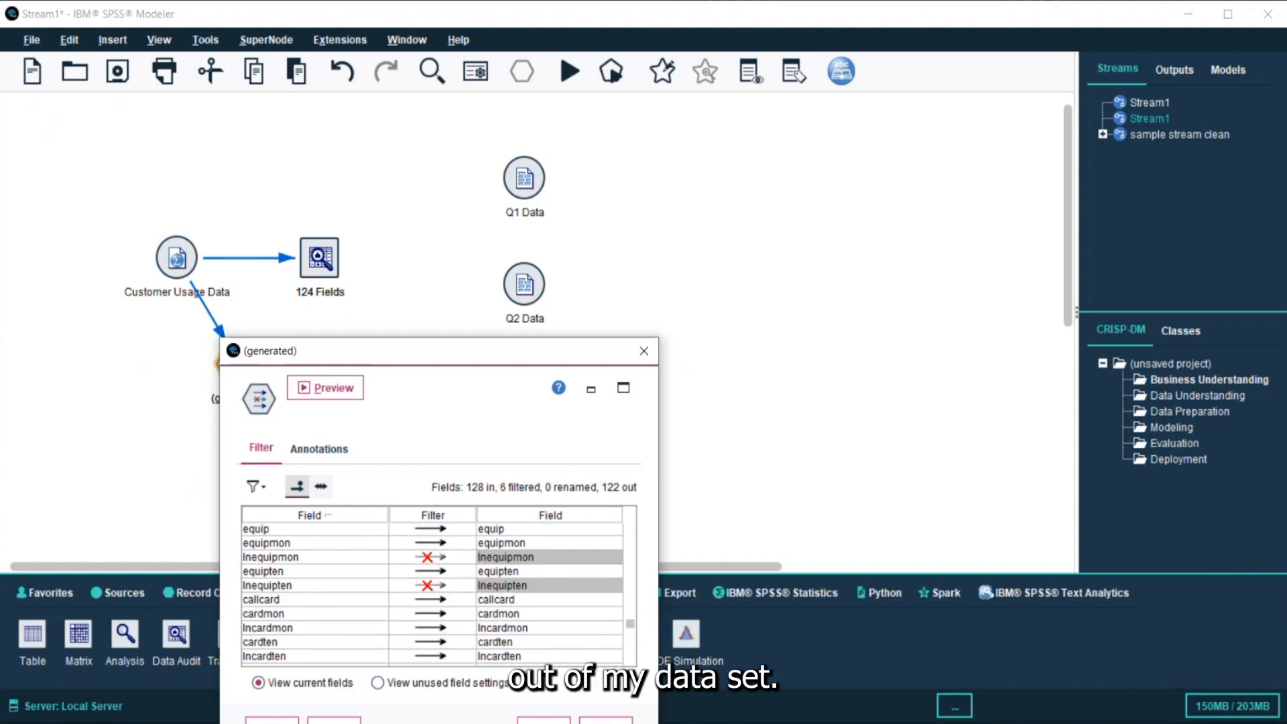
pyautogui.click(272, 721)
pyautogui.click(344, 260)
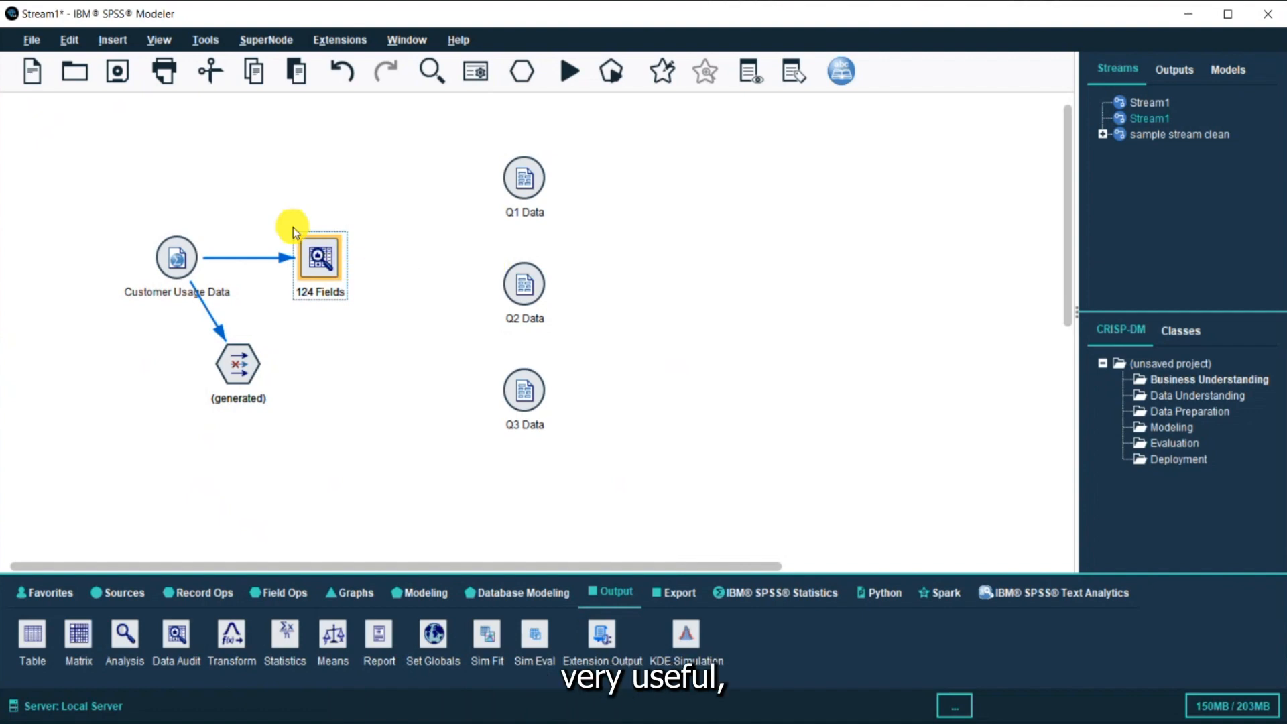